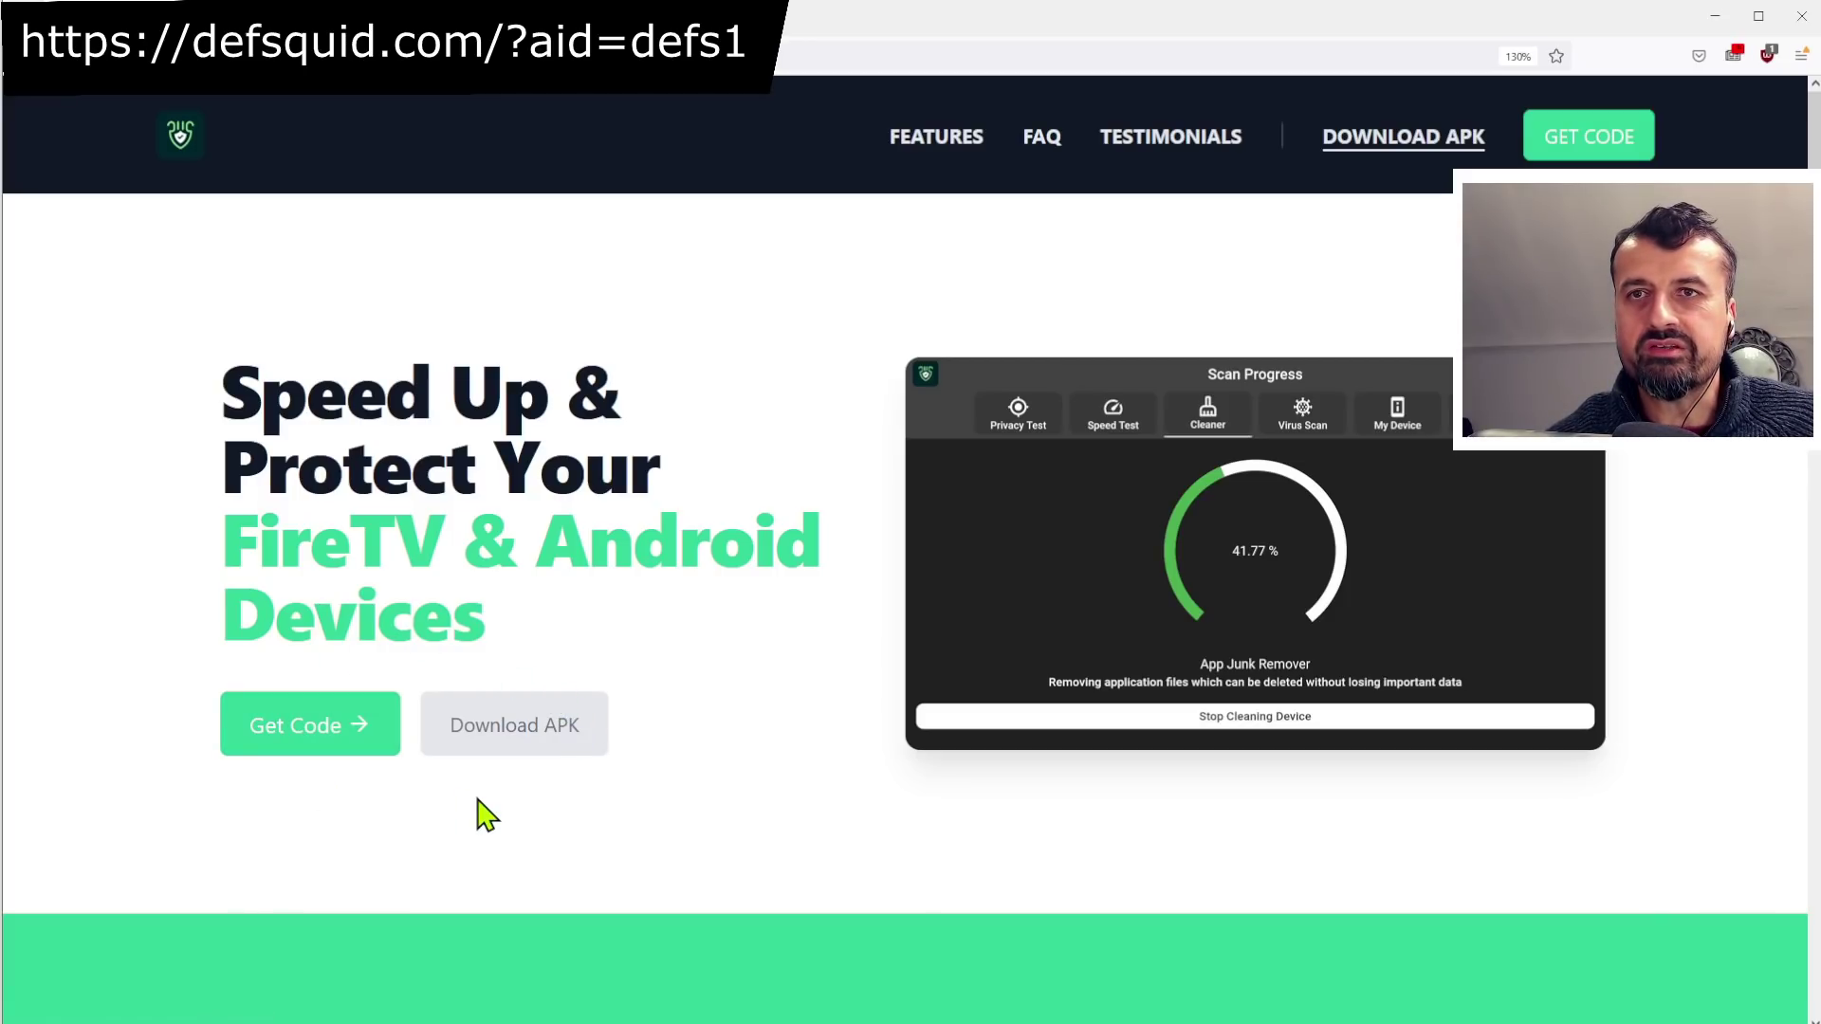
# Paste your email address into the DefSquid Get Code form and subscribe to the newsletter.
pyautogui.click(290, 731)
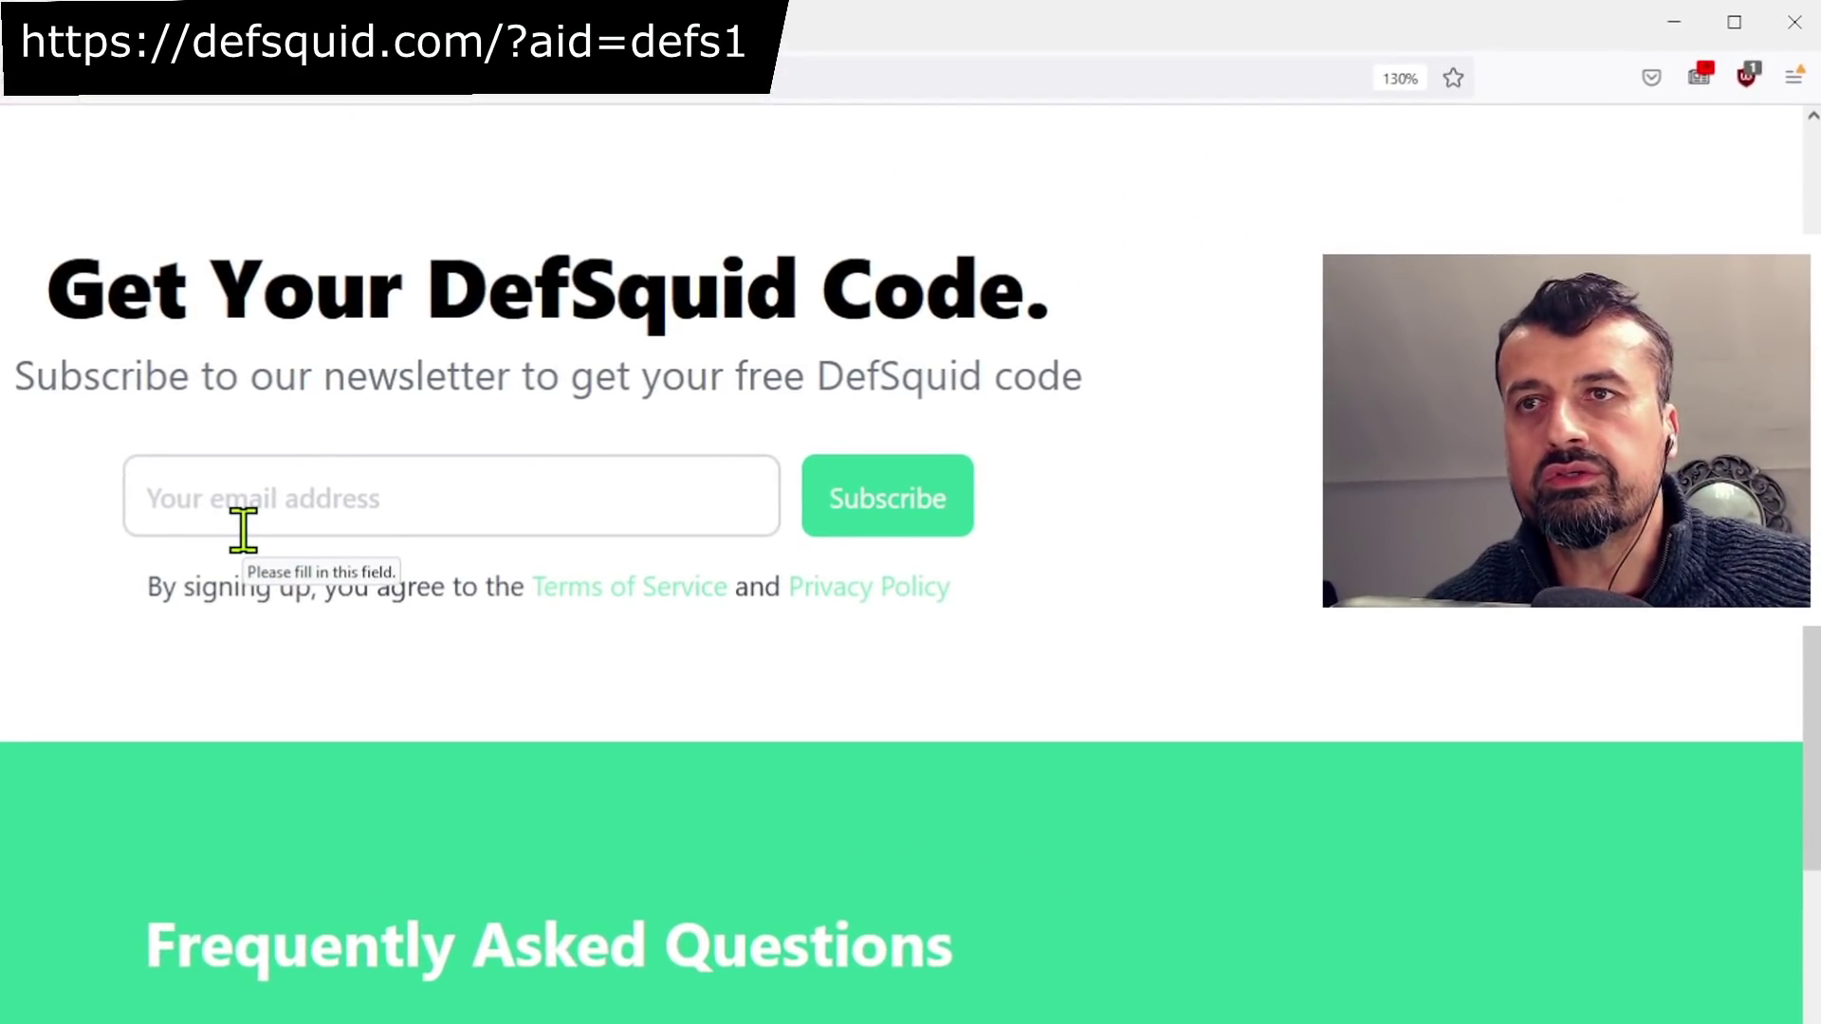
pyautogui.click(243, 529)
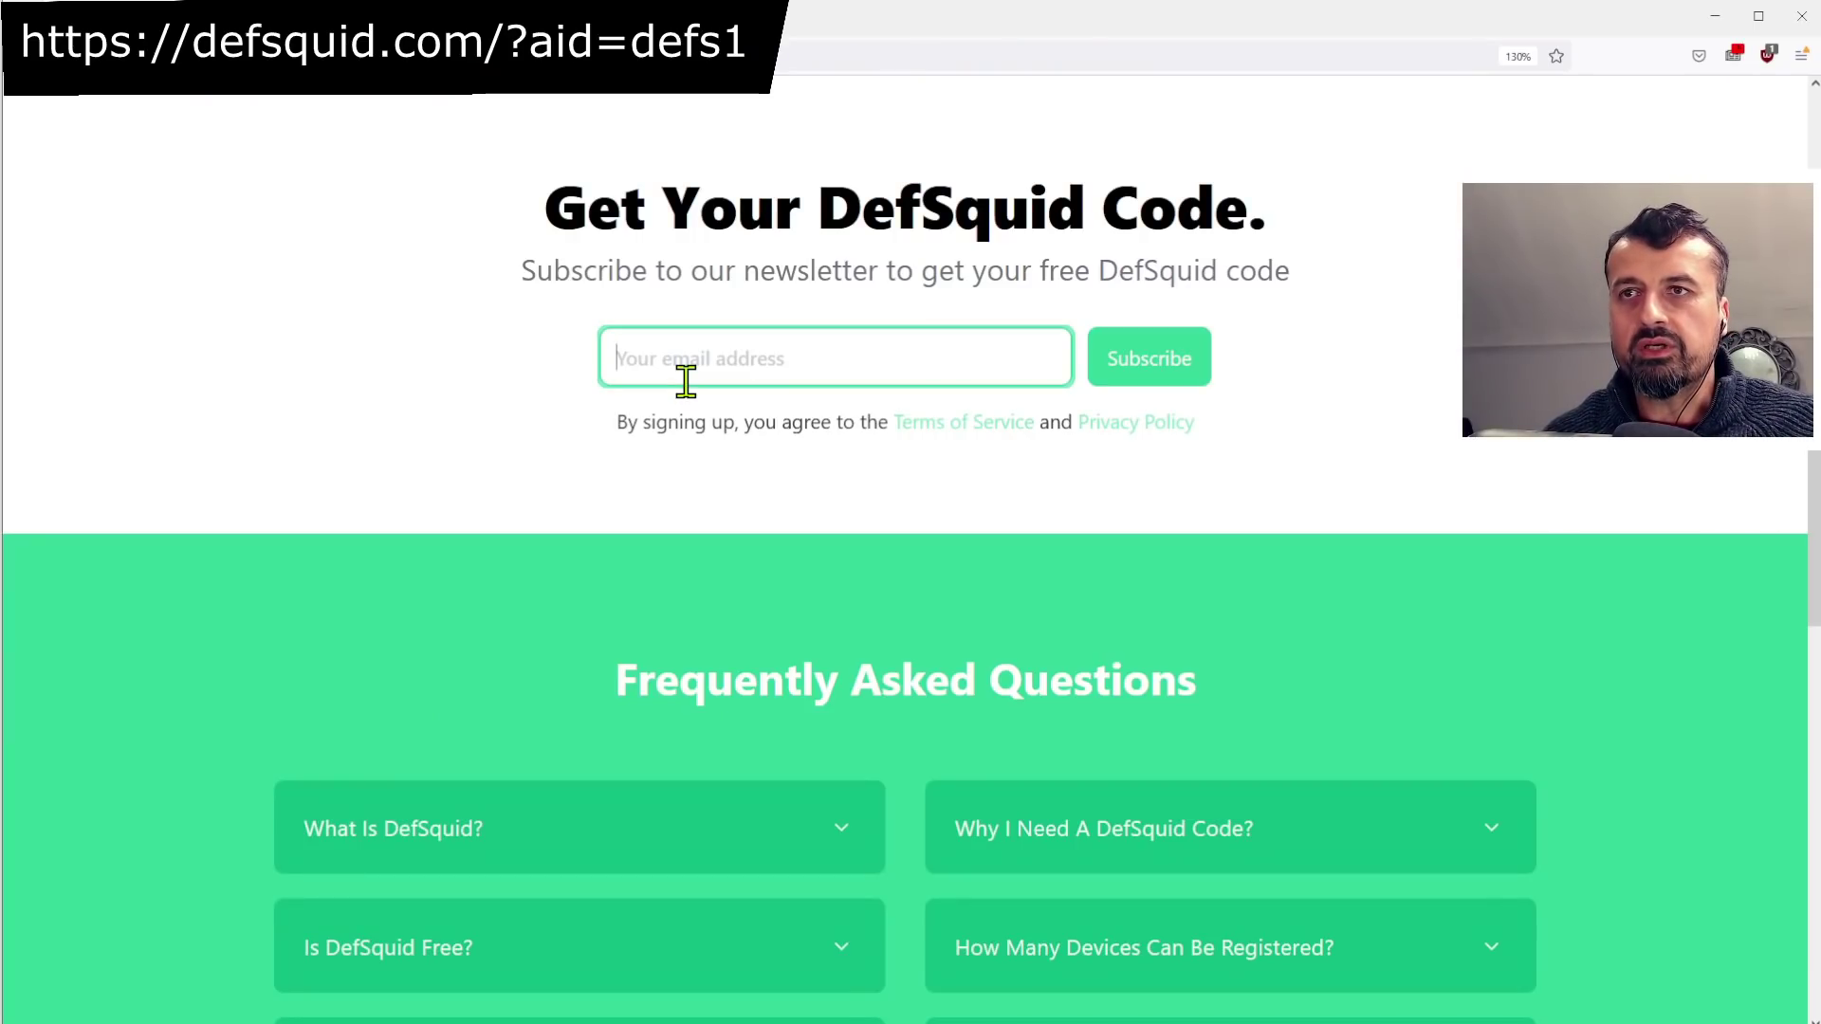
pyautogui.hotkey('ctrl', 'v')
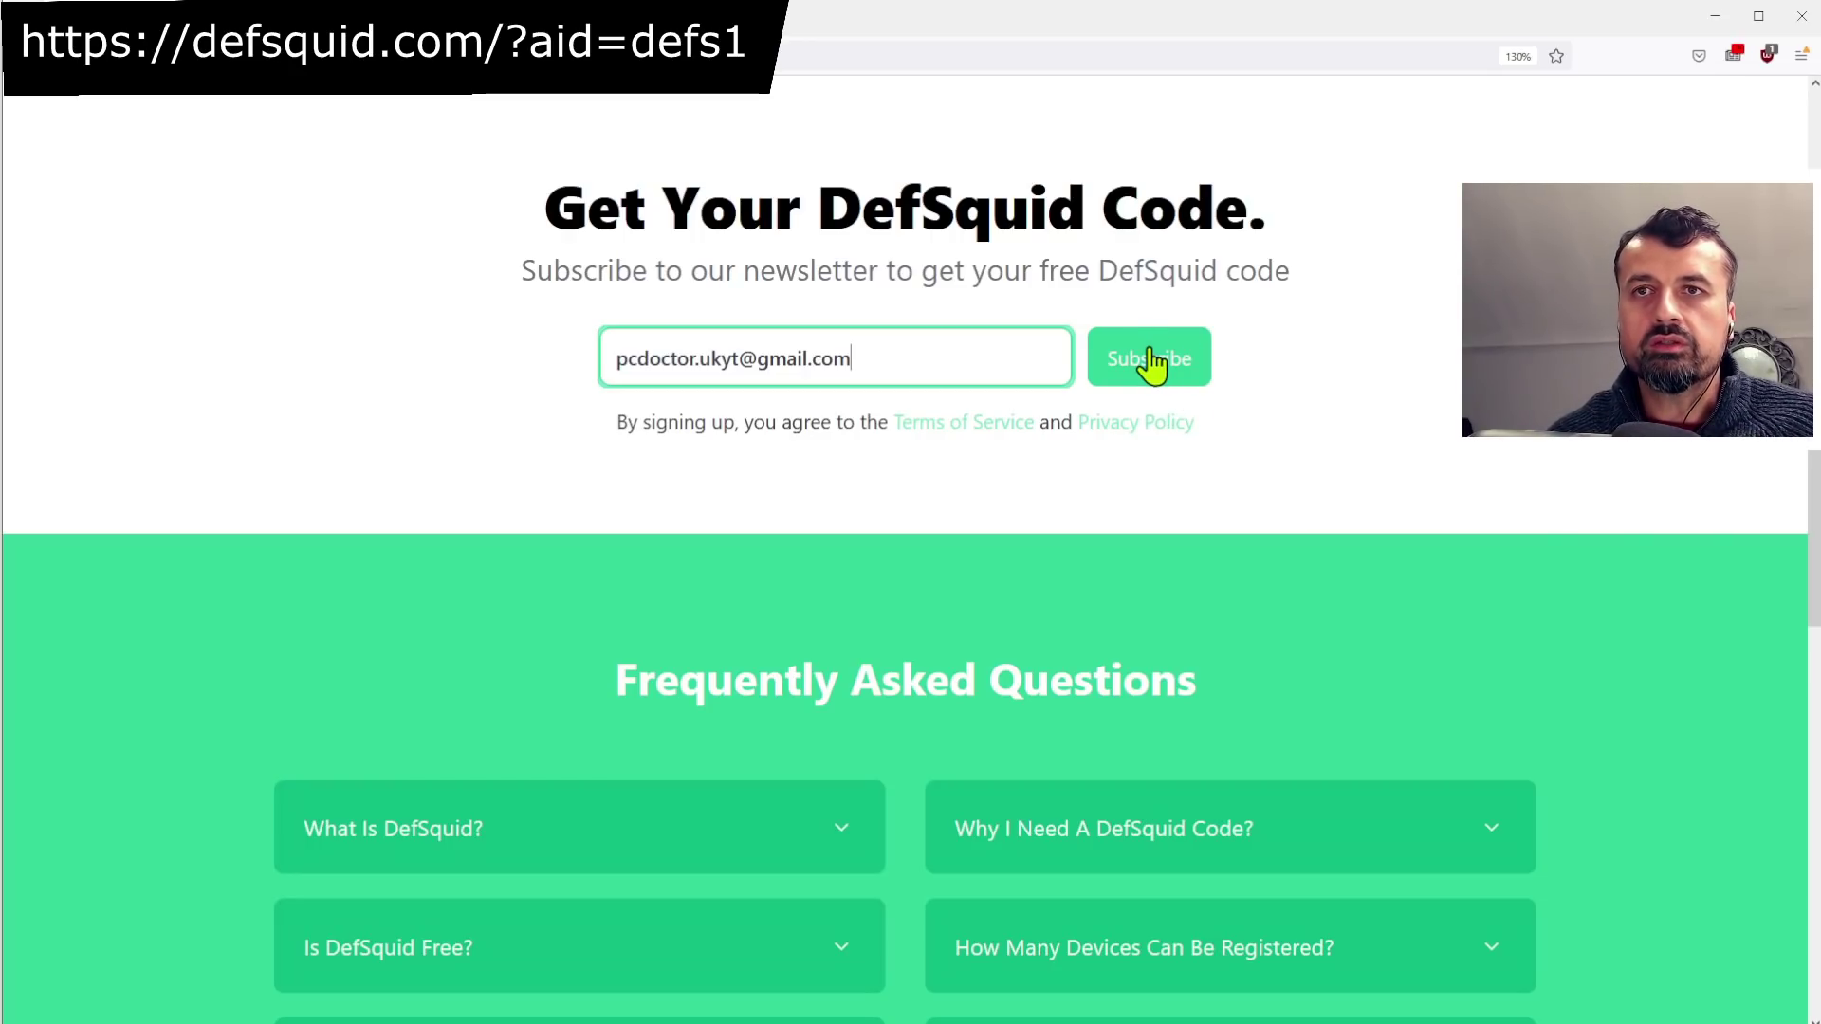
pyautogui.click(1150, 362)
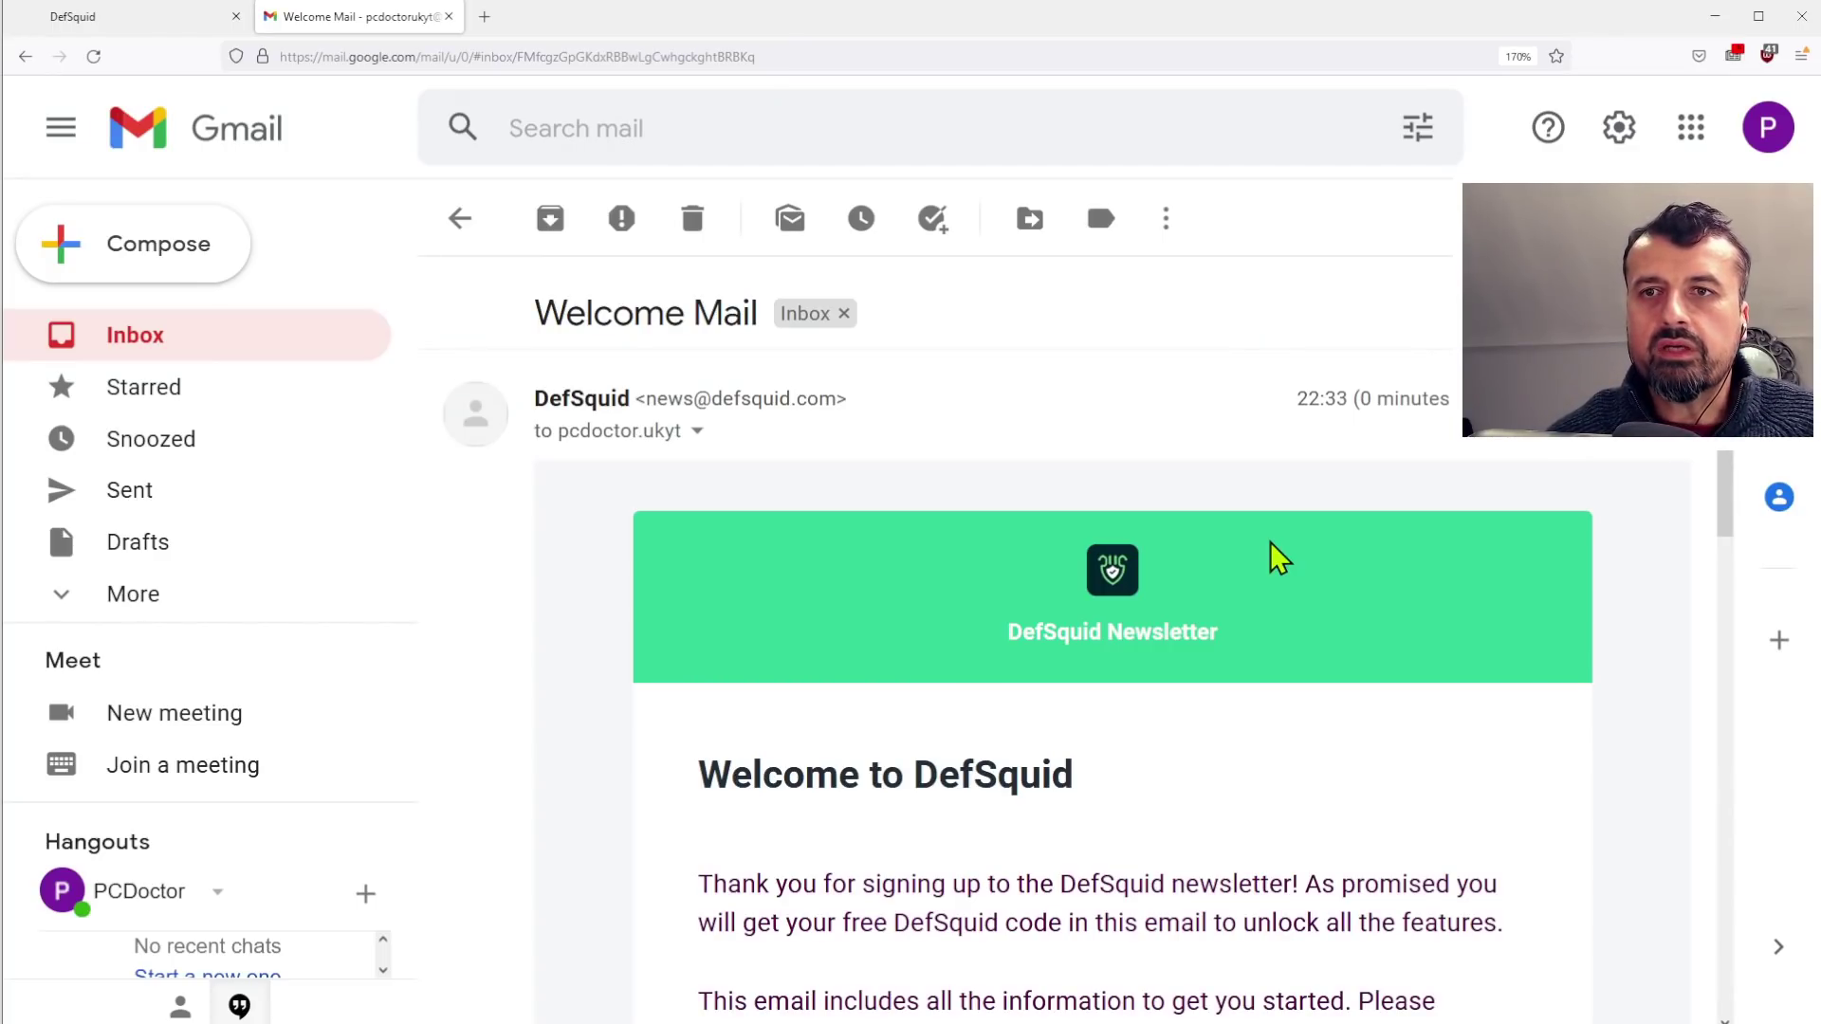
# Scroll the welcome email to Your DefSquid Code and Guides, then open 'How To Install DefSquid?'.
pyautogui.scroll(-2, 1072, 645)
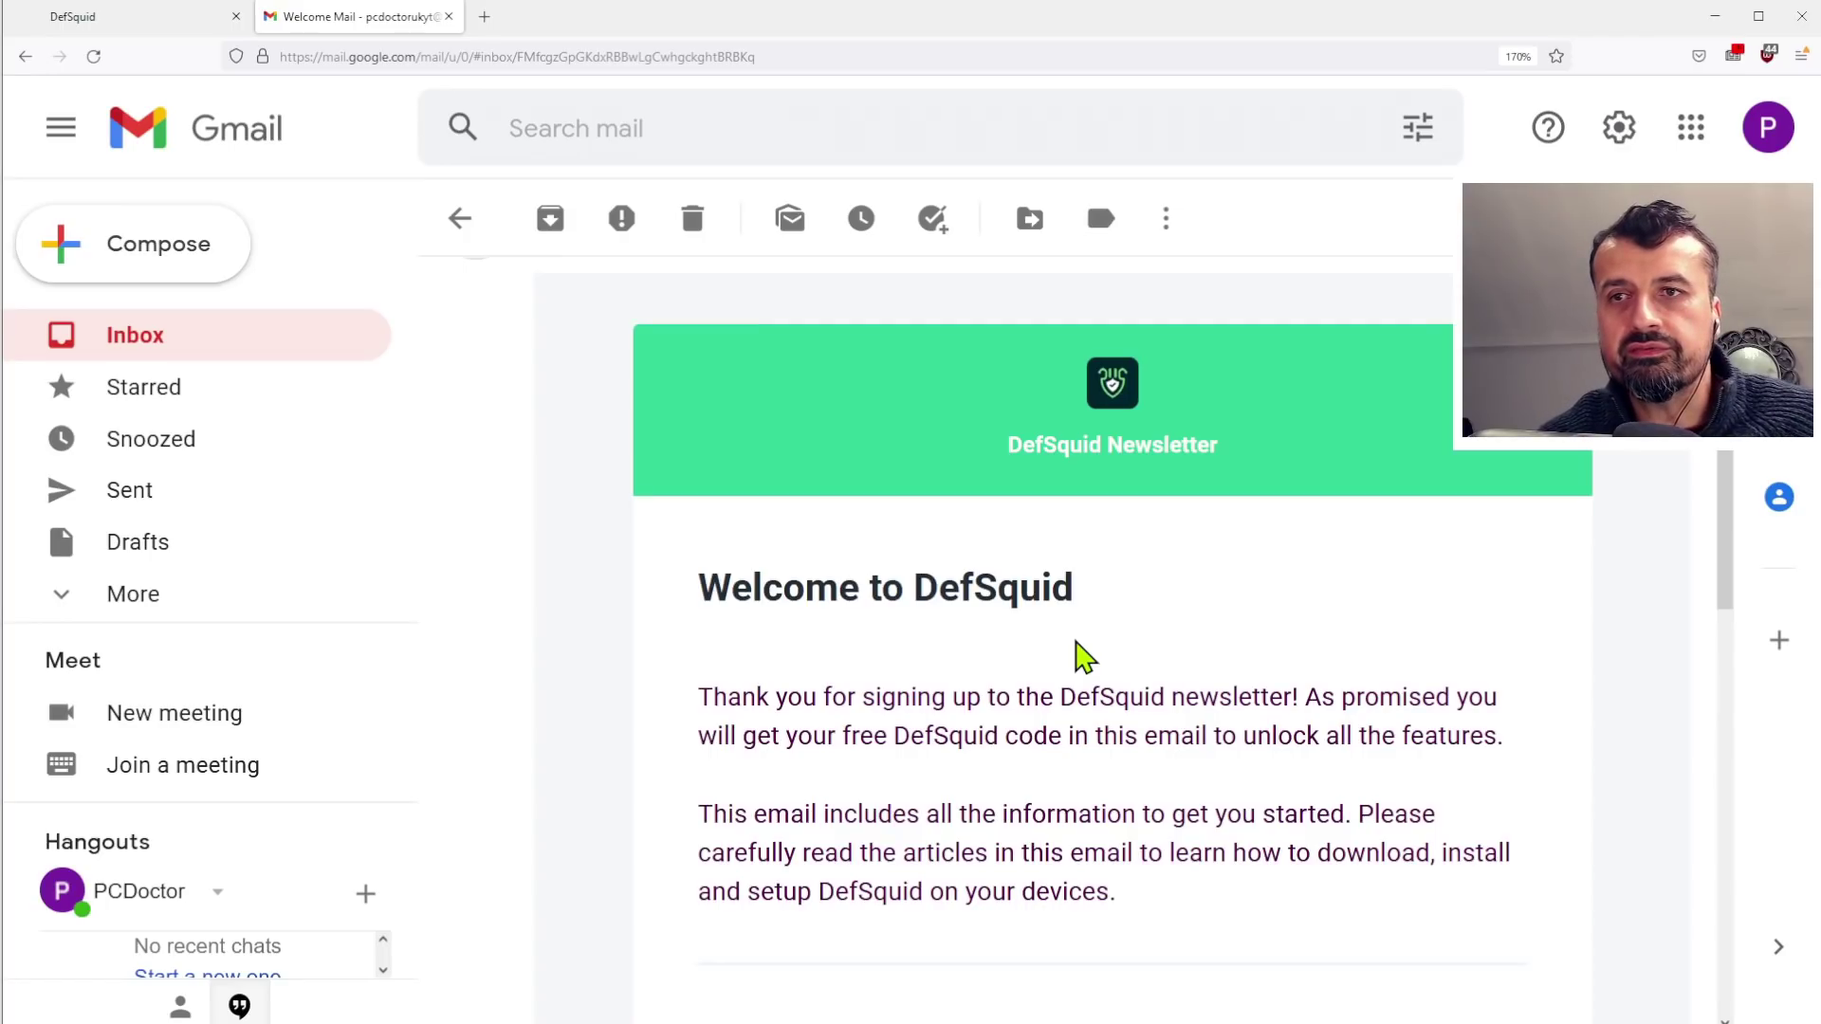
pyautogui.scroll(-6, 1078, 645)
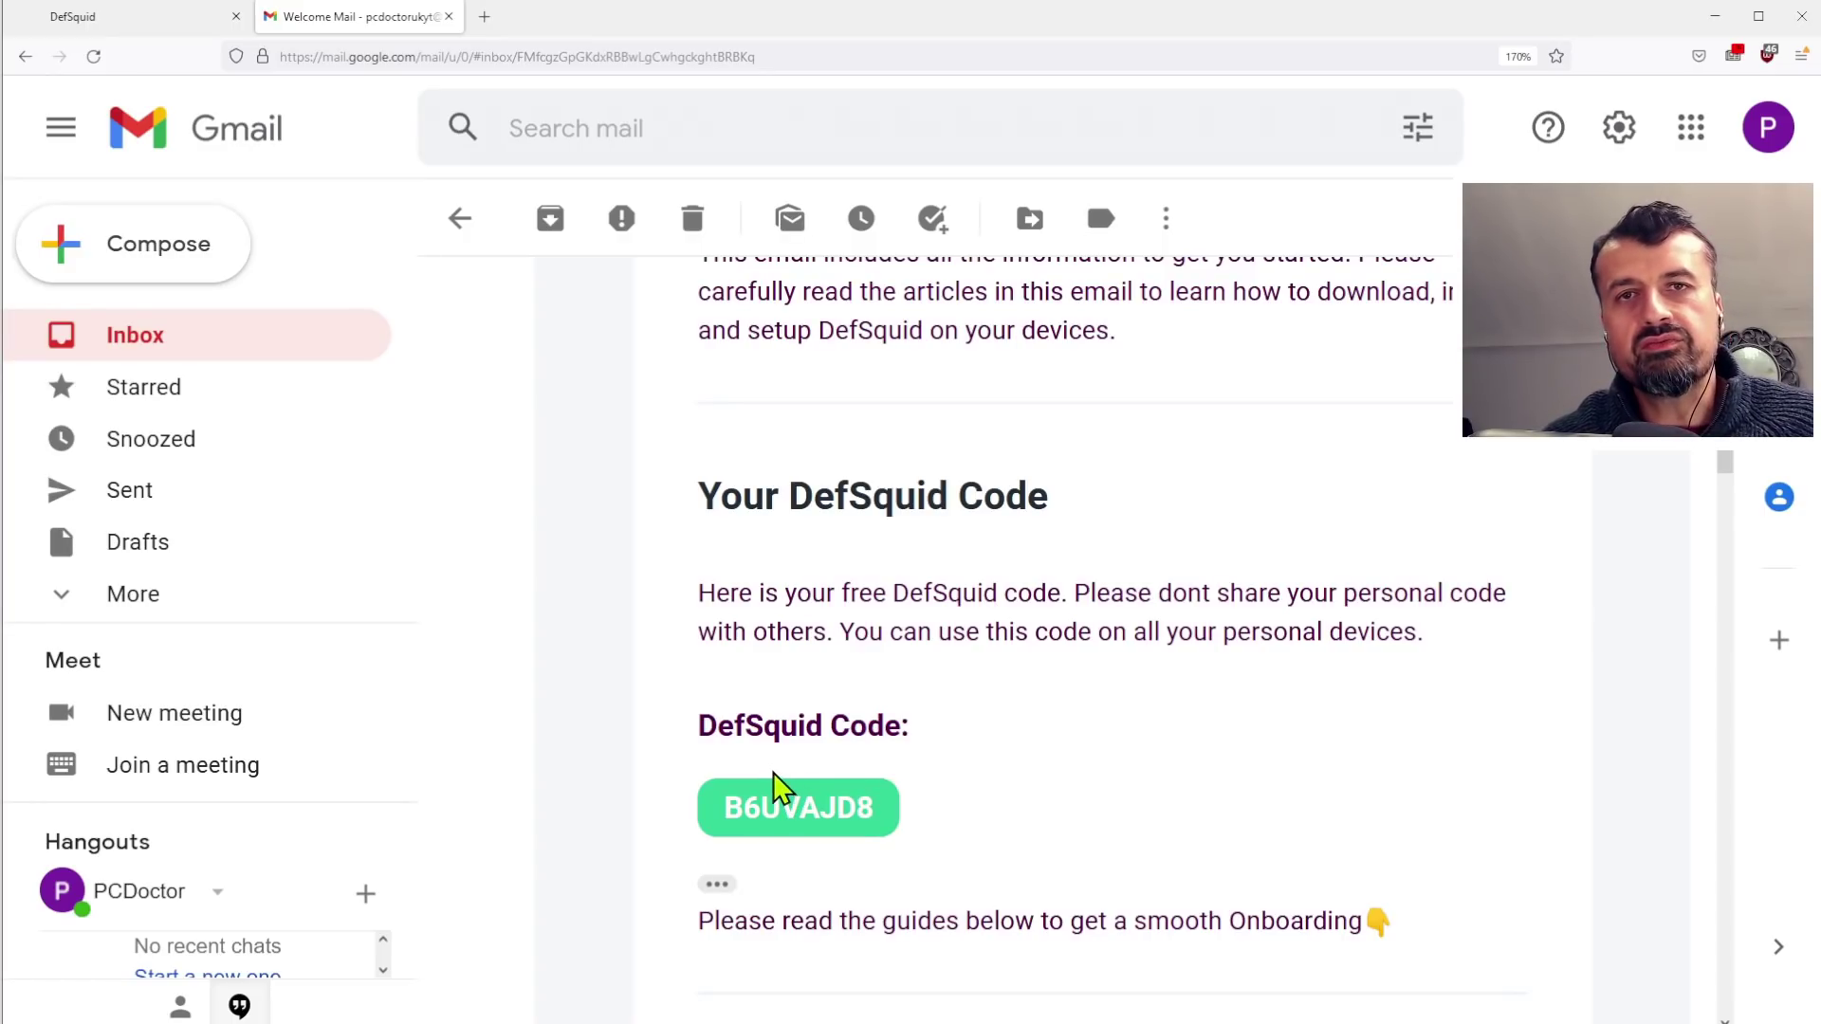
pyautogui.scroll(-3, 849, 782)
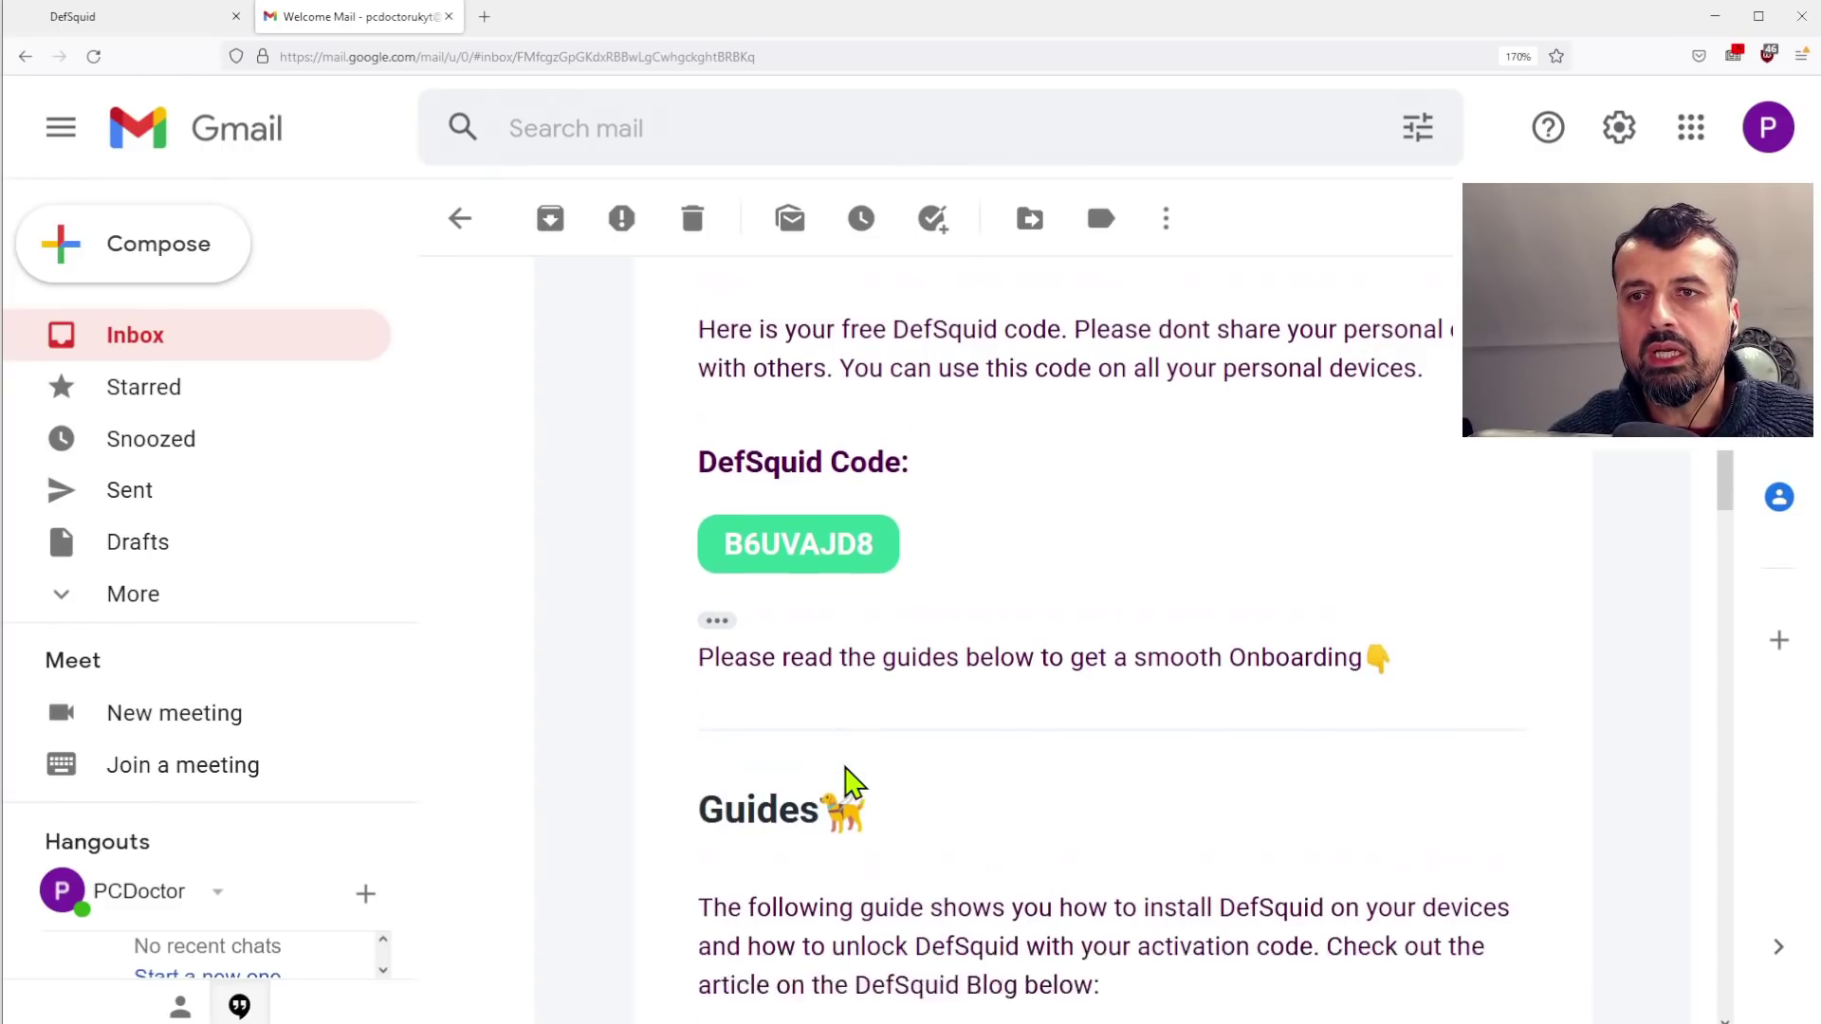
pyautogui.scroll(-3, 844, 773)
pyautogui.scroll(-2, 862, 778)
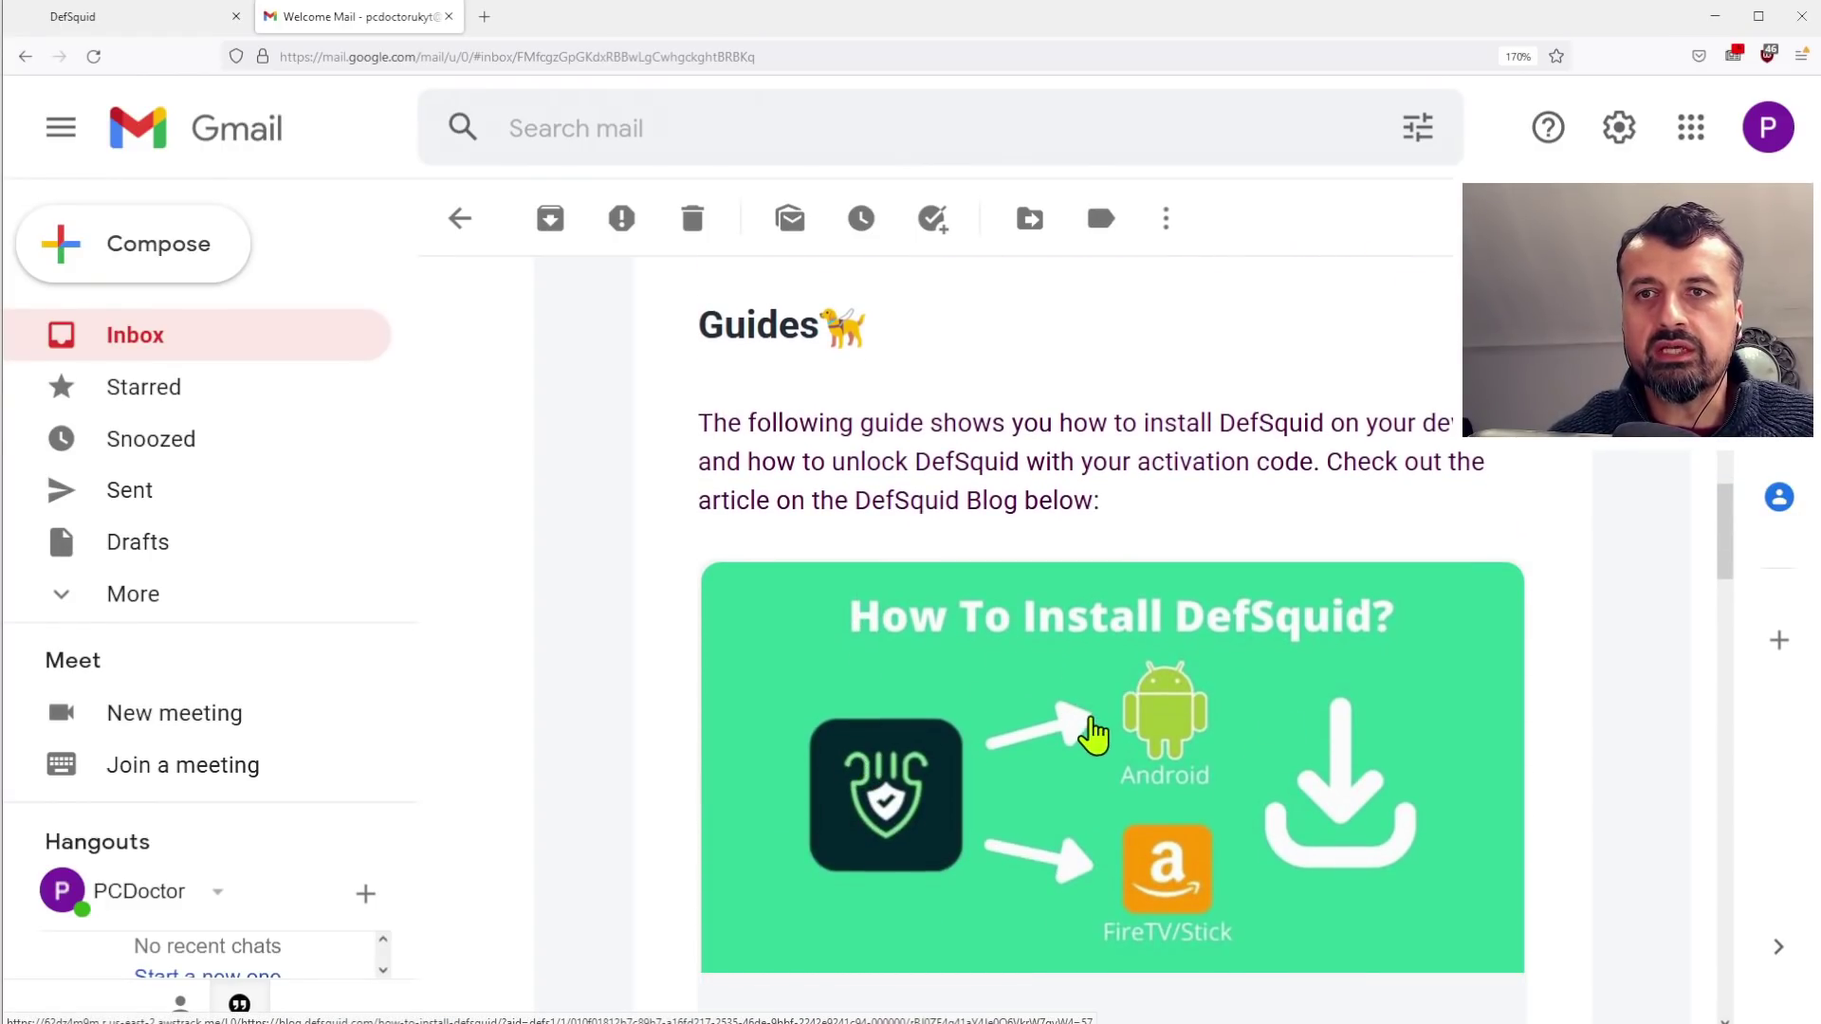
pyautogui.scroll(-3, 1090, 734)
pyautogui.scroll(-4, 1150, 707)
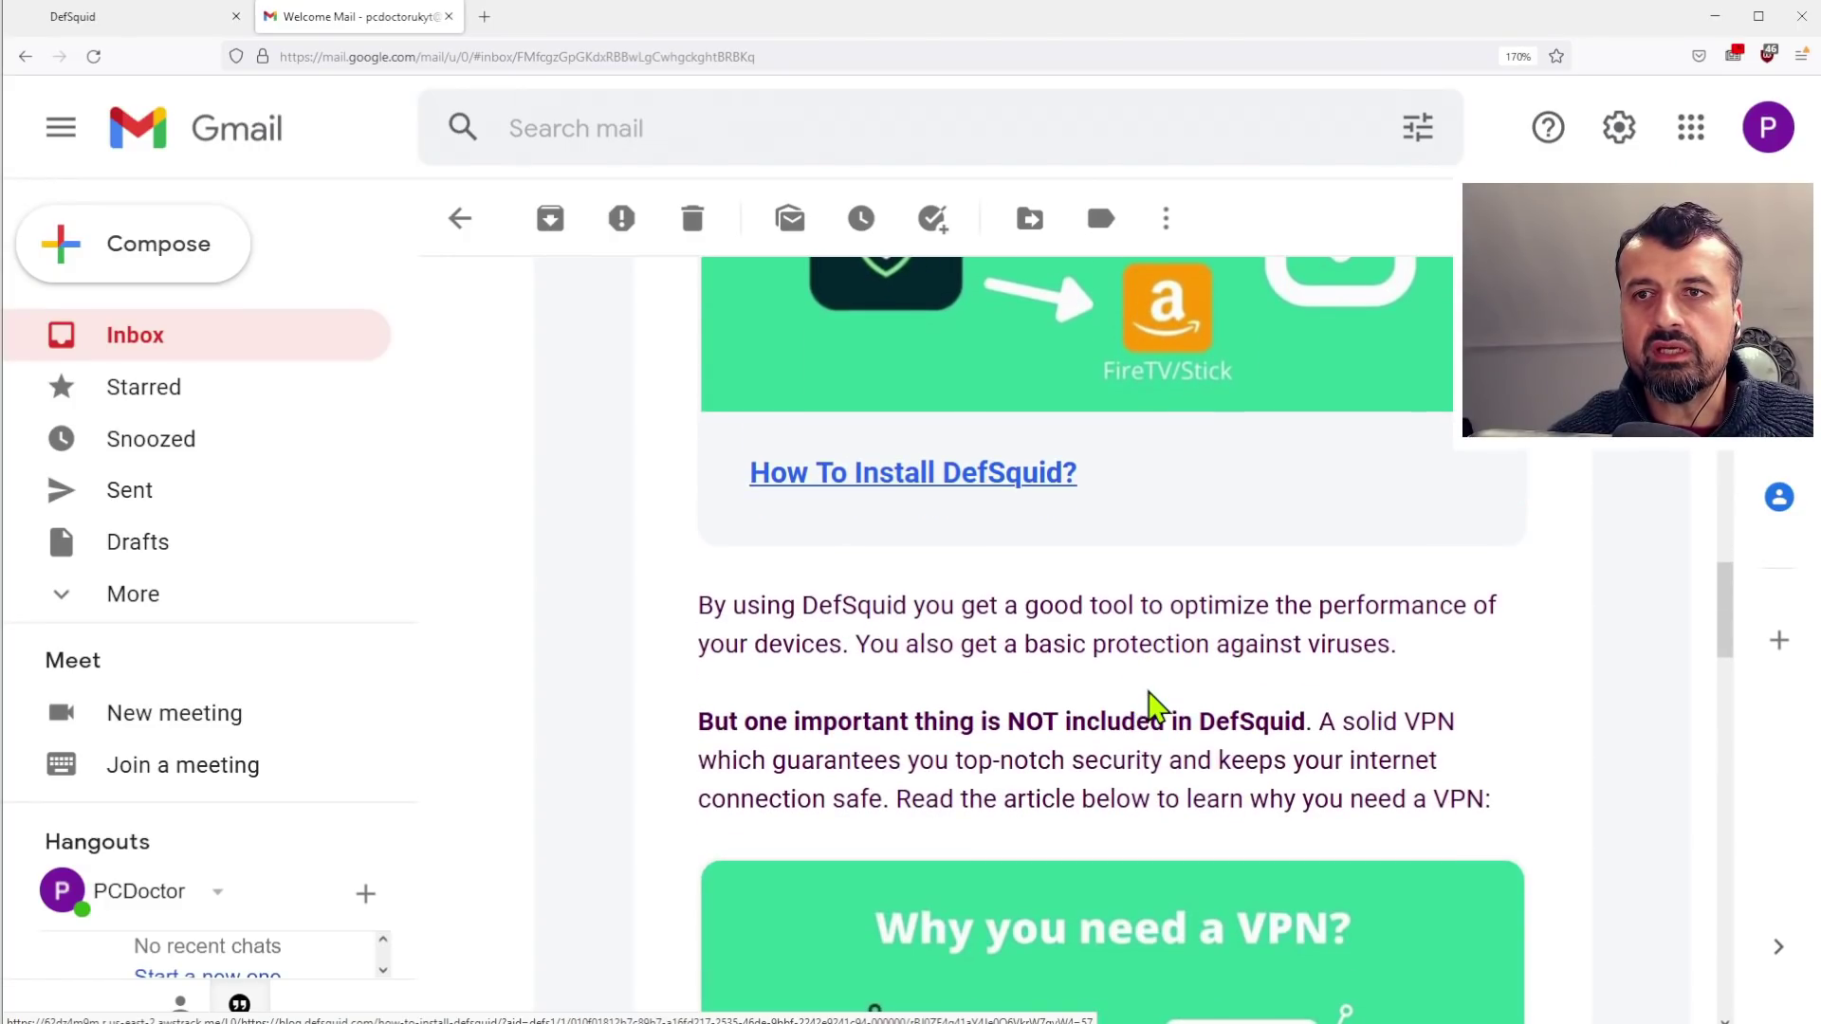
pyautogui.scroll(-2, 1147, 700)
pyautogui.scroll(6, 1147, 700)
pyautogui.click(953, 856)
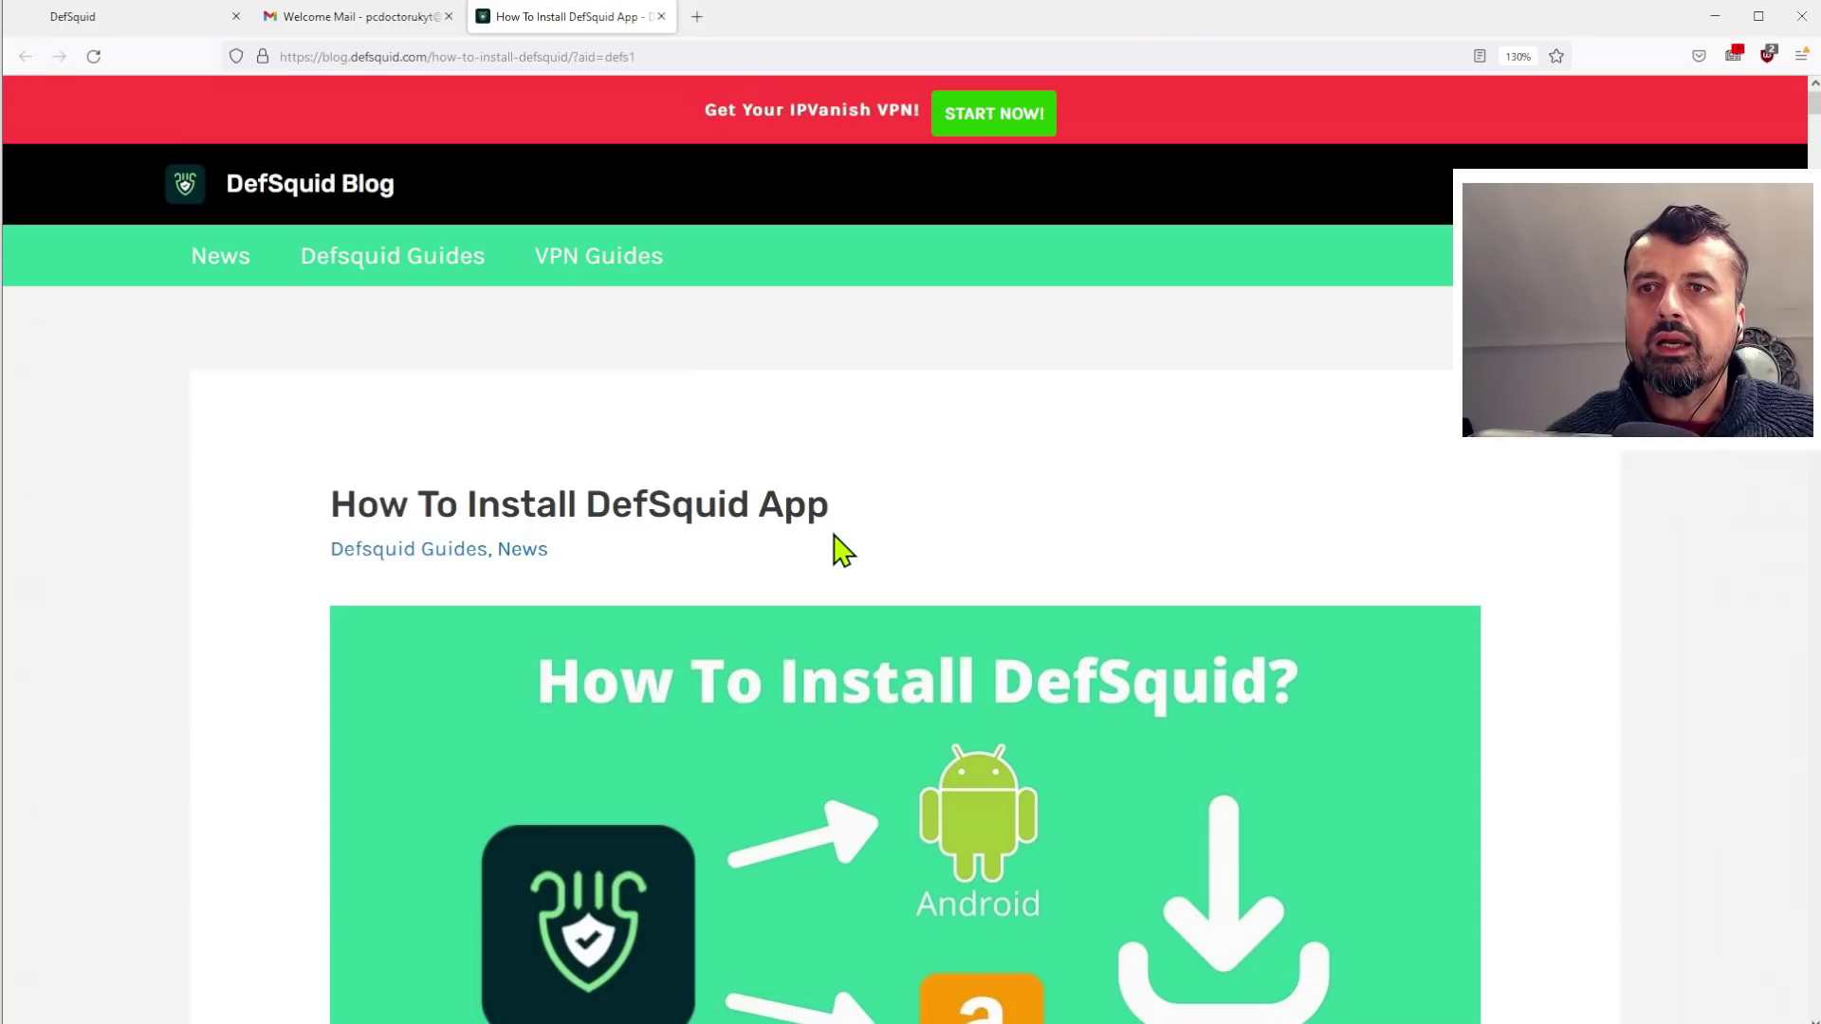
# Scroll the install article down to FireTV Method 1: Amazon App Store.
pyautogui.scroll(-7, 969, 622)
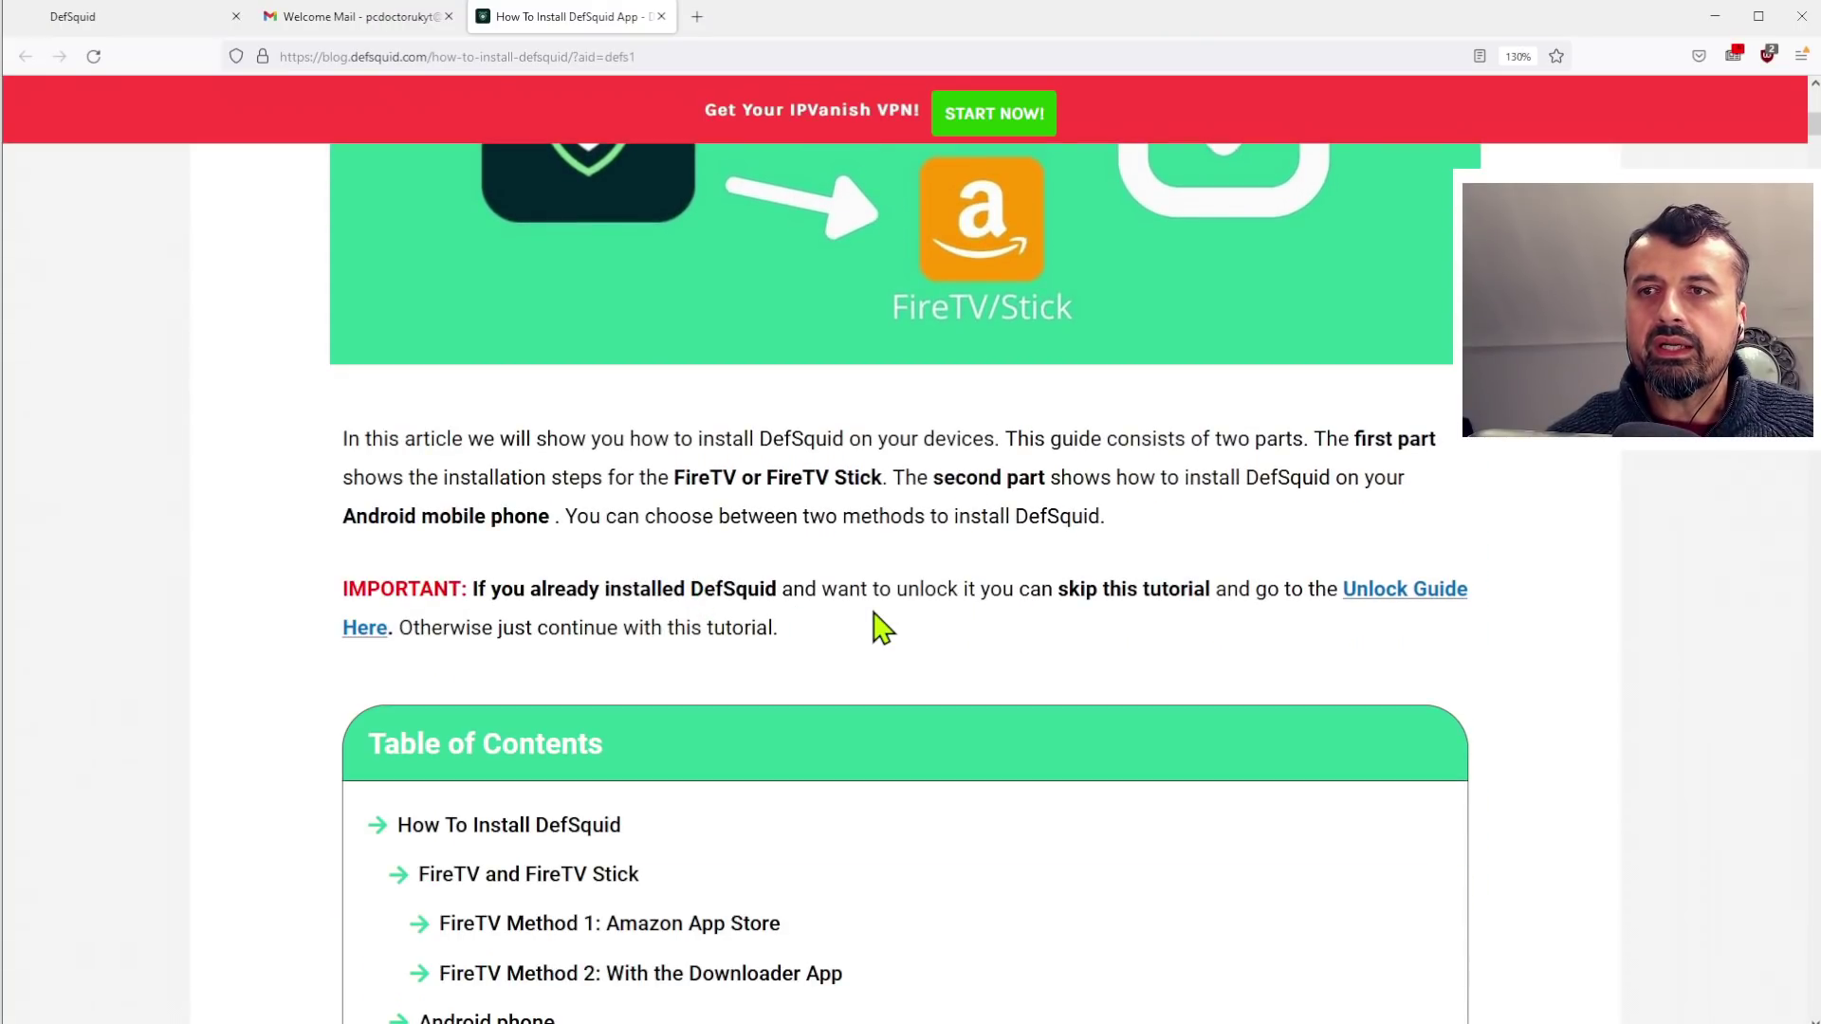
pyautogui.scroll(-3, 881, 628)
pyautogui.scroll(-6, 882, 628)
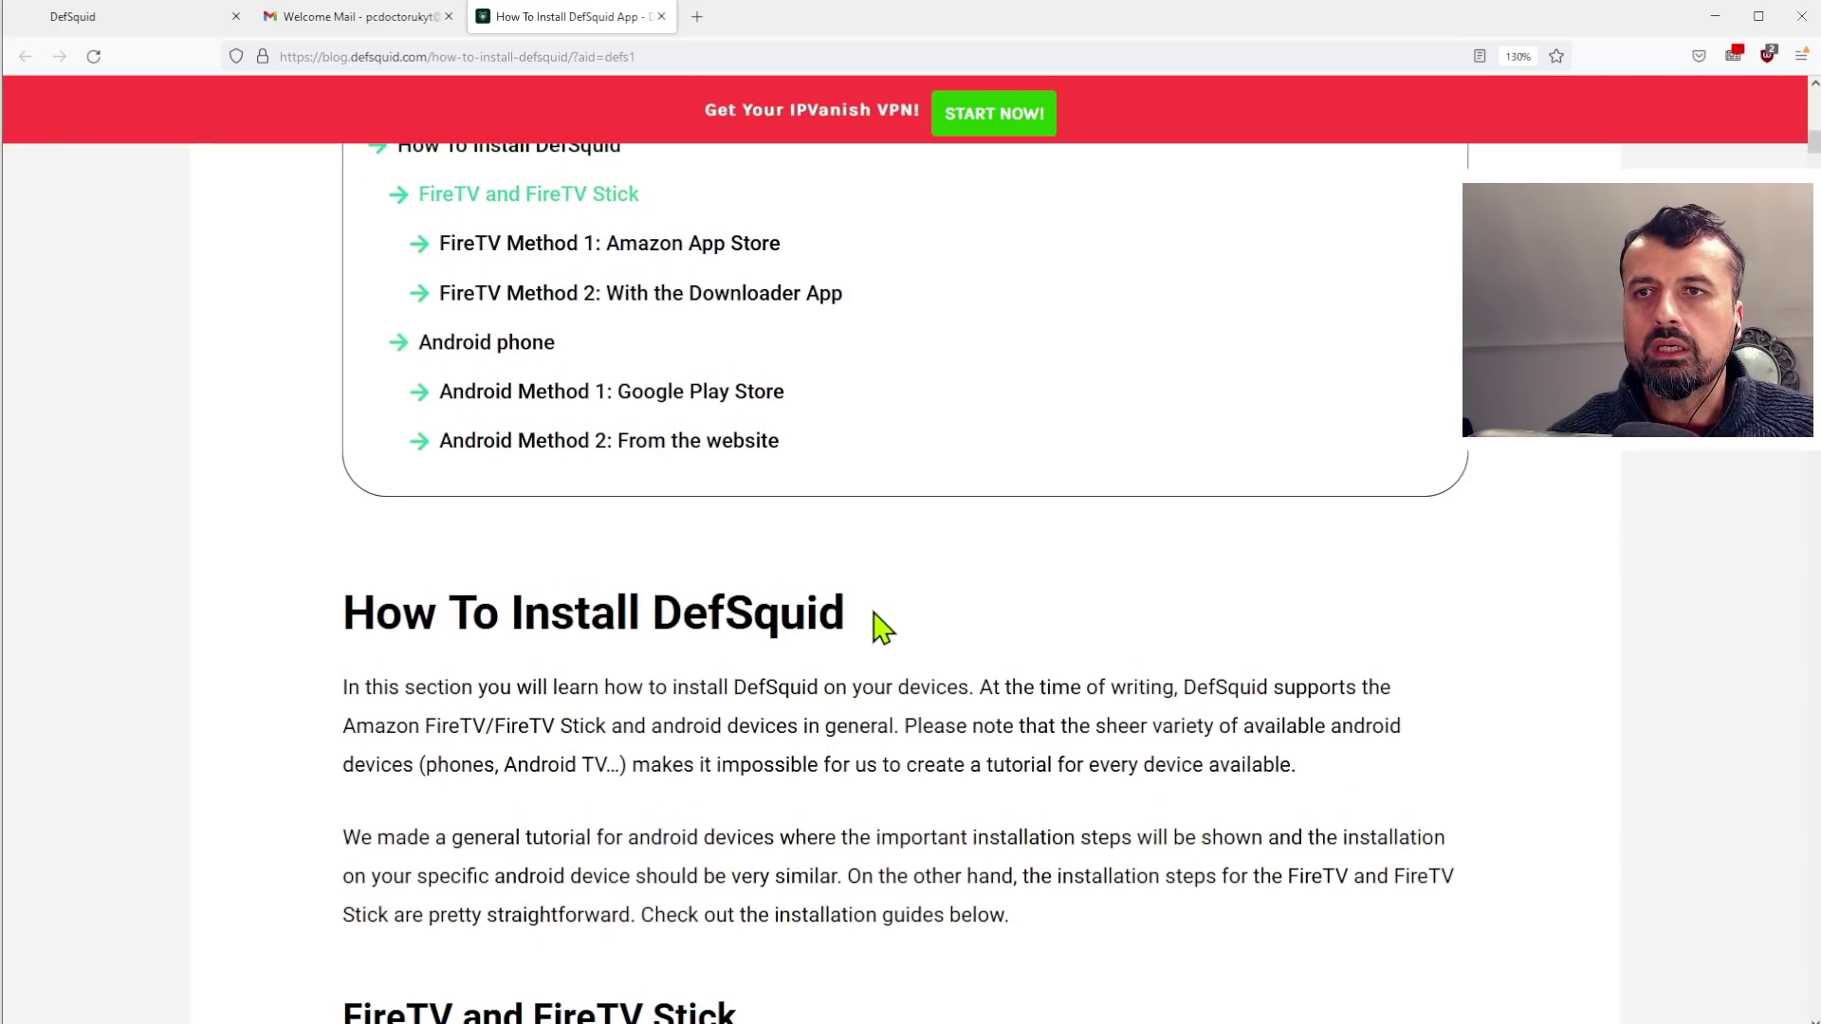
pyautogui.scroll(-6, 882, 628)
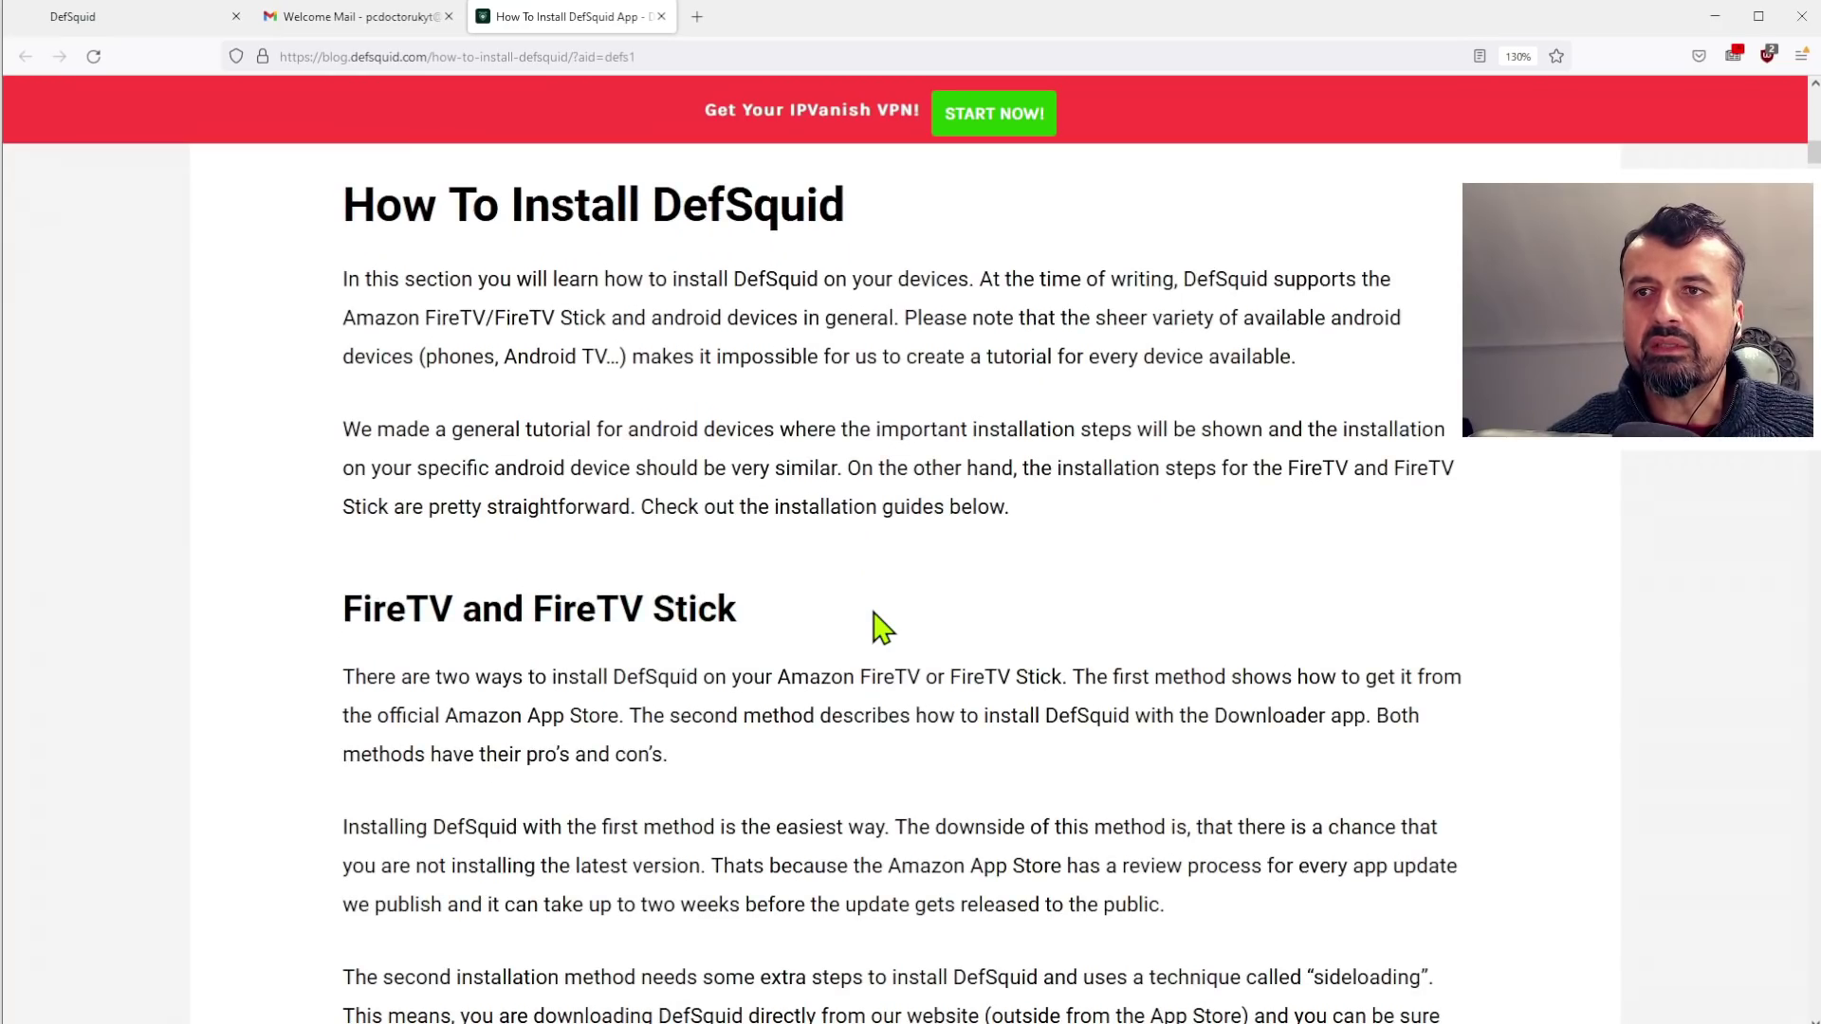
pyautogui.scroll(-3, 873, 611)
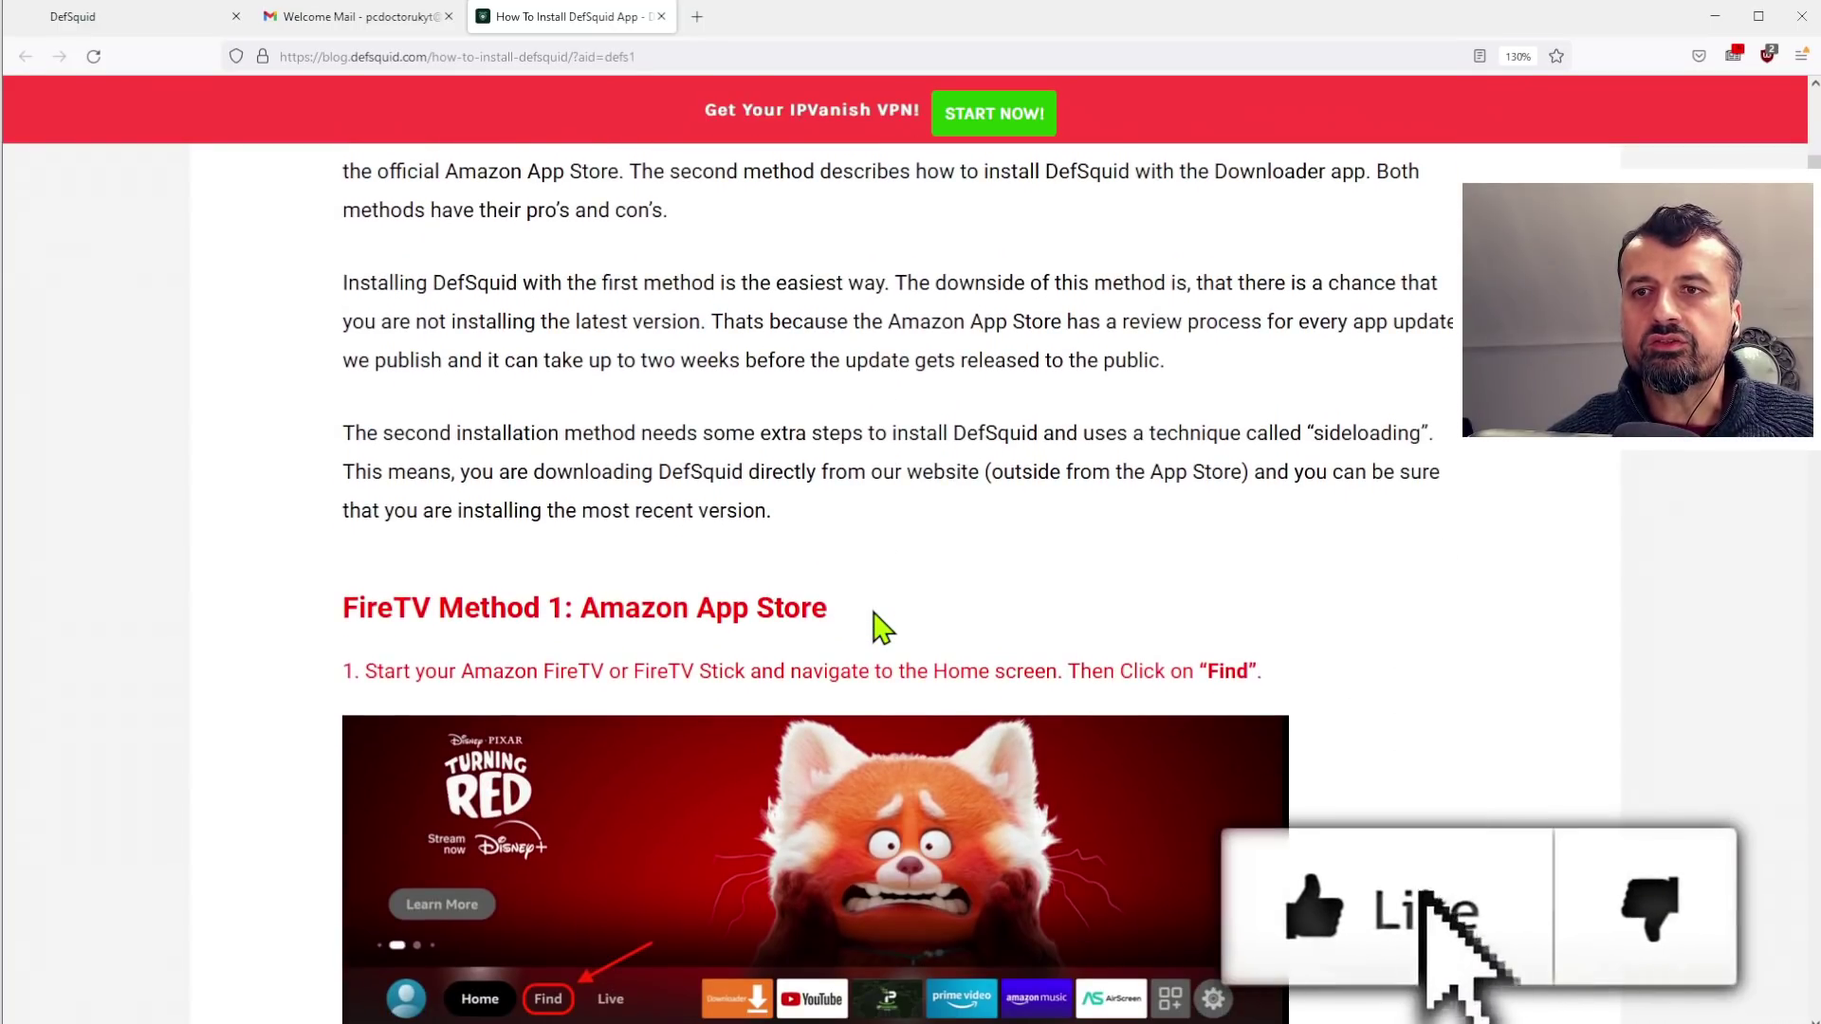
pyautogui.scroll(-3, 873, 611)
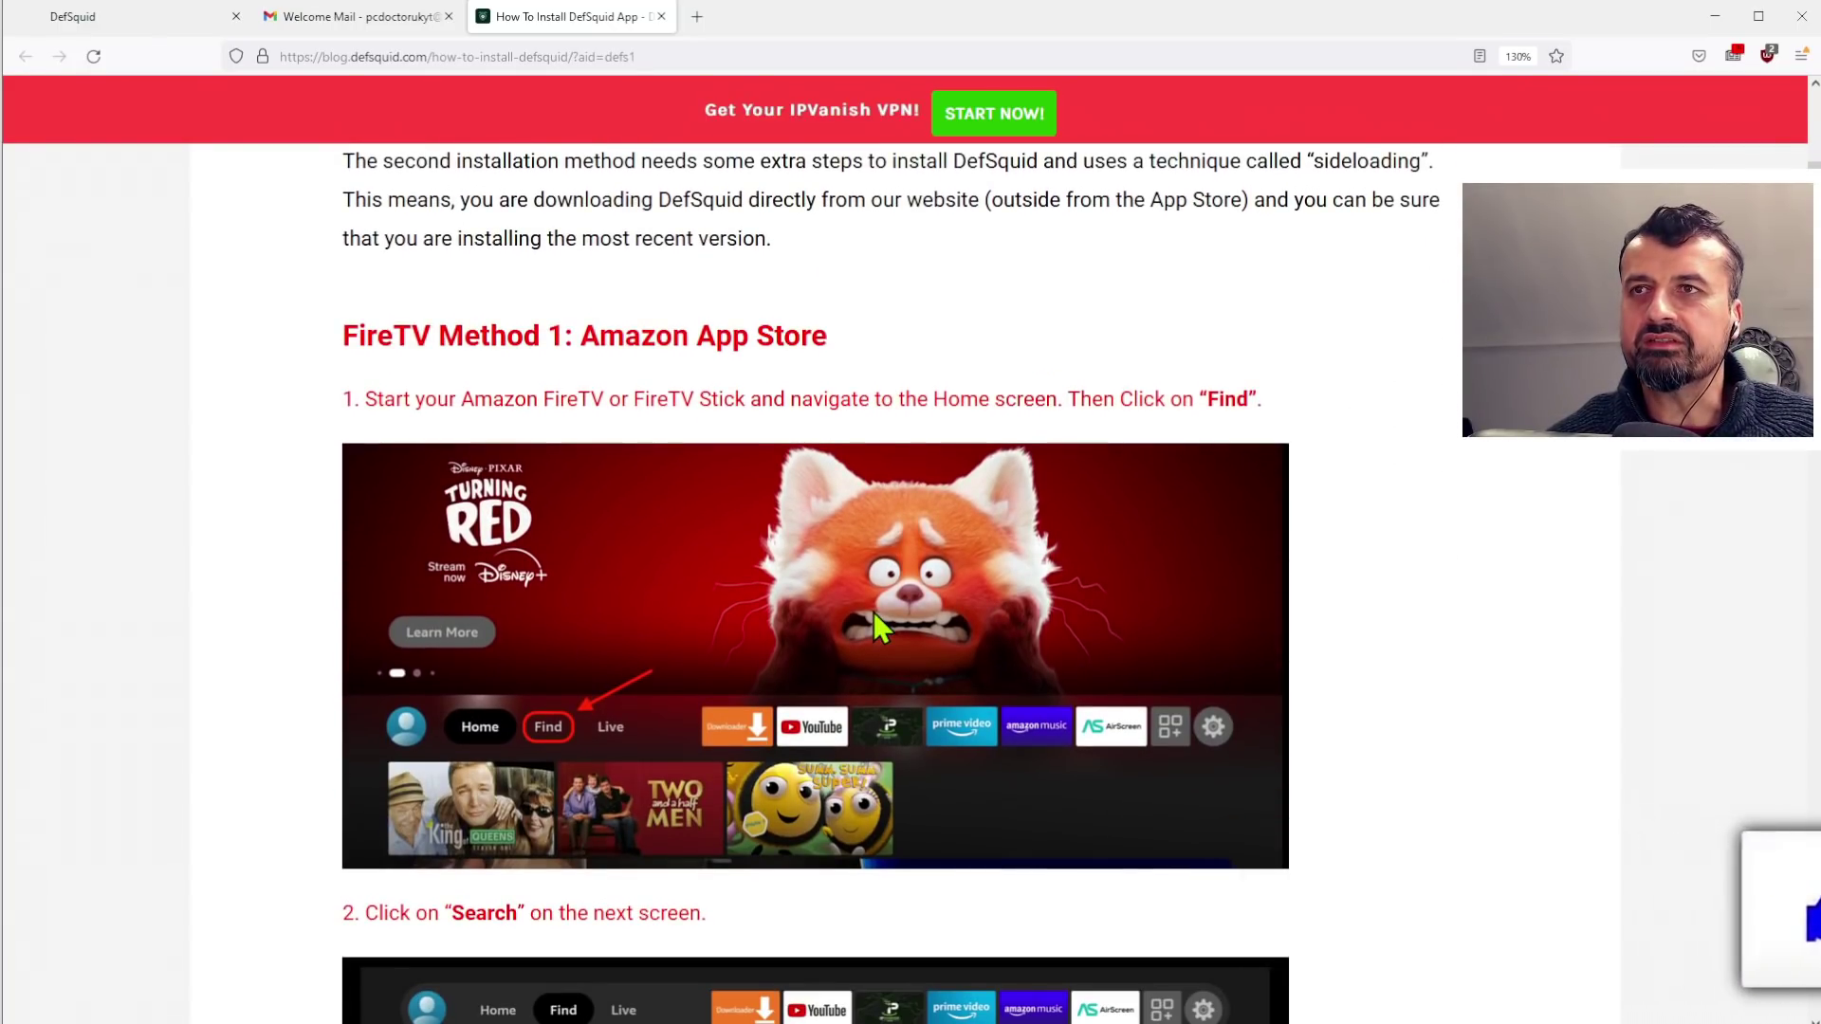
# Return to the Gmail welcome email and scroll up to the DefSquid code.
pyautogui.click(377, 19)
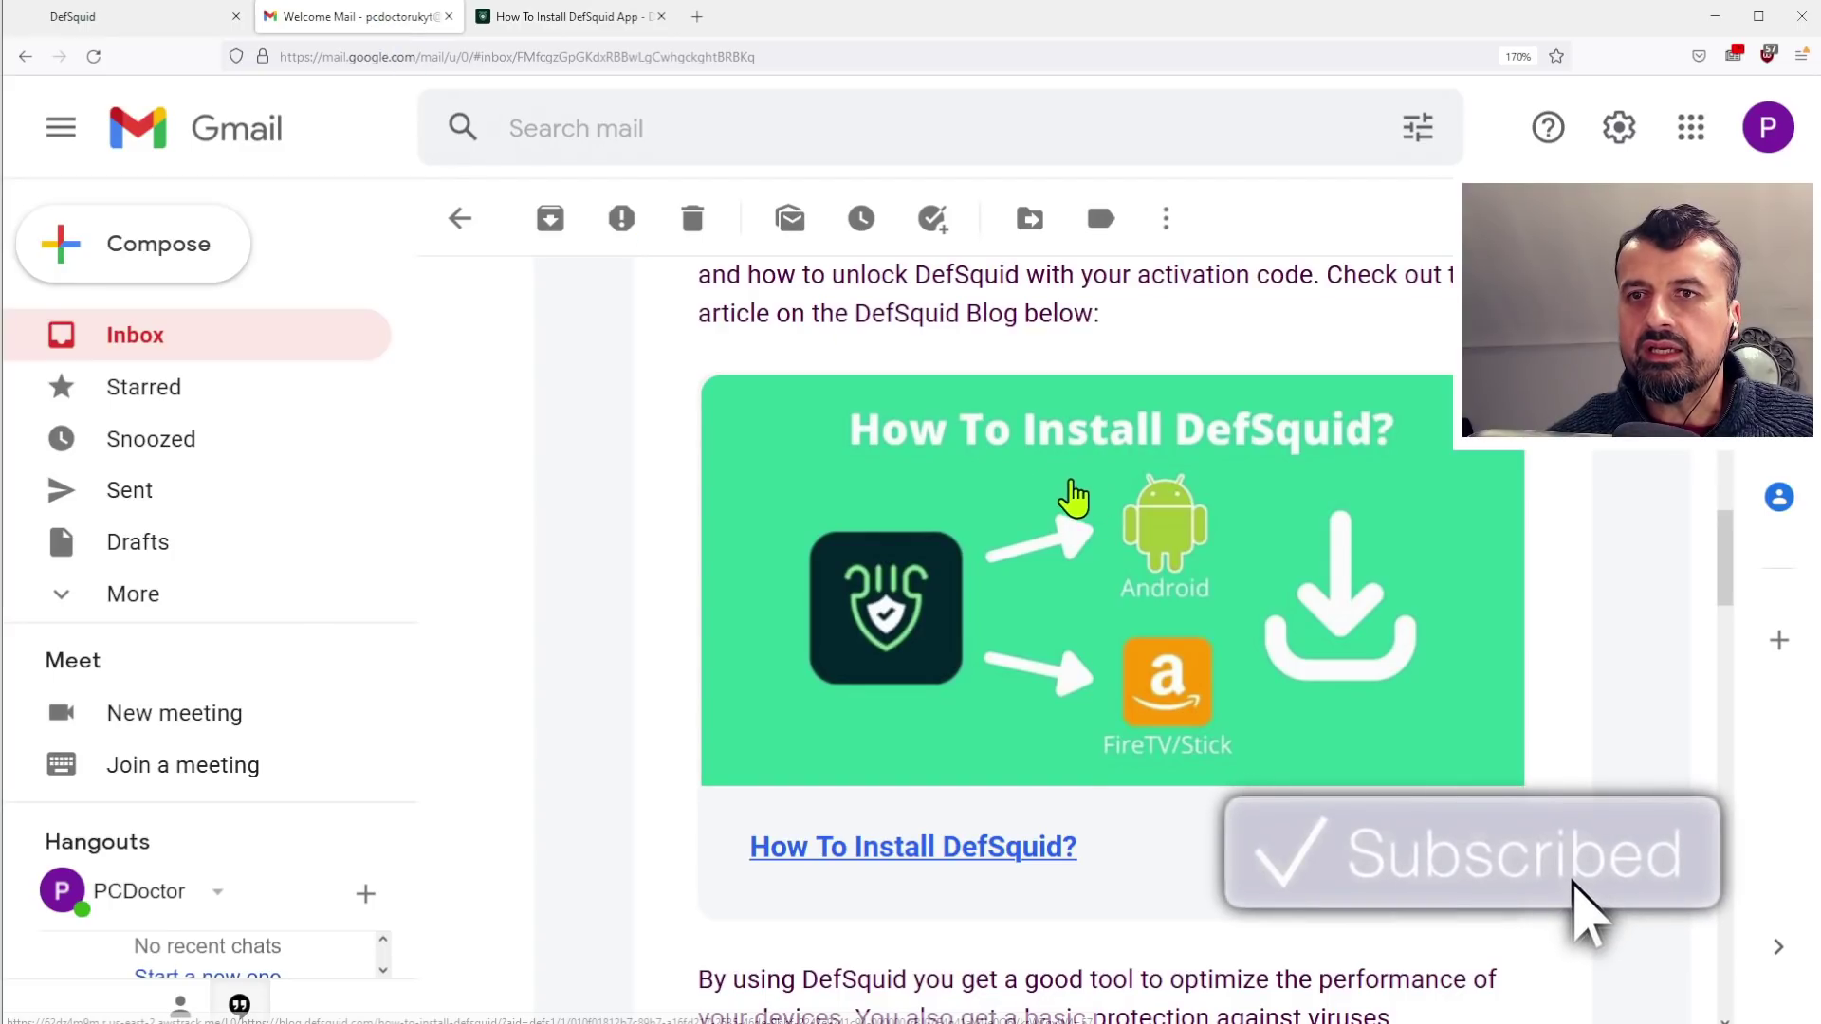
pyautogui.scroll(4, 1125, 610)
pyautogui.scroll(4, 863, 654)
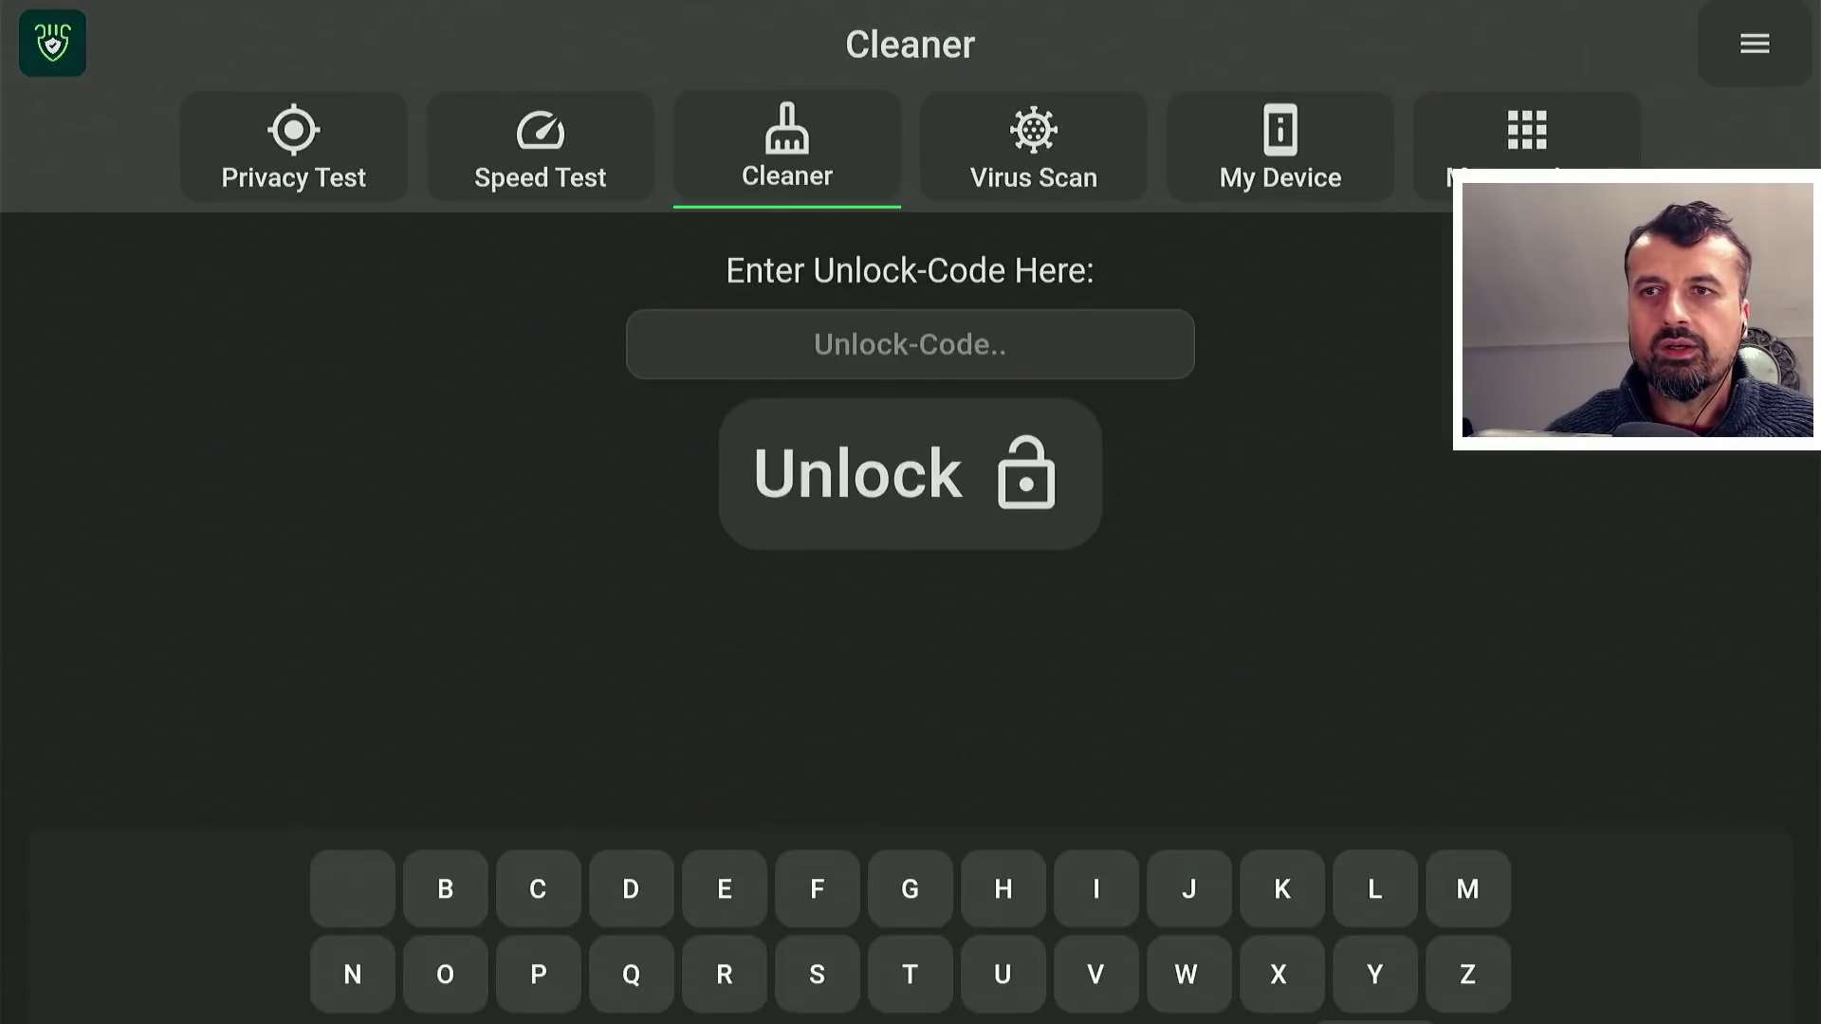
# Enter the emailed unlock code in the Cleaner prompt, confirm it, and dismiss the unlocked message.
pyautogui.press('Right')
pyautogui.press('Right')
pyautogui.press('Left')
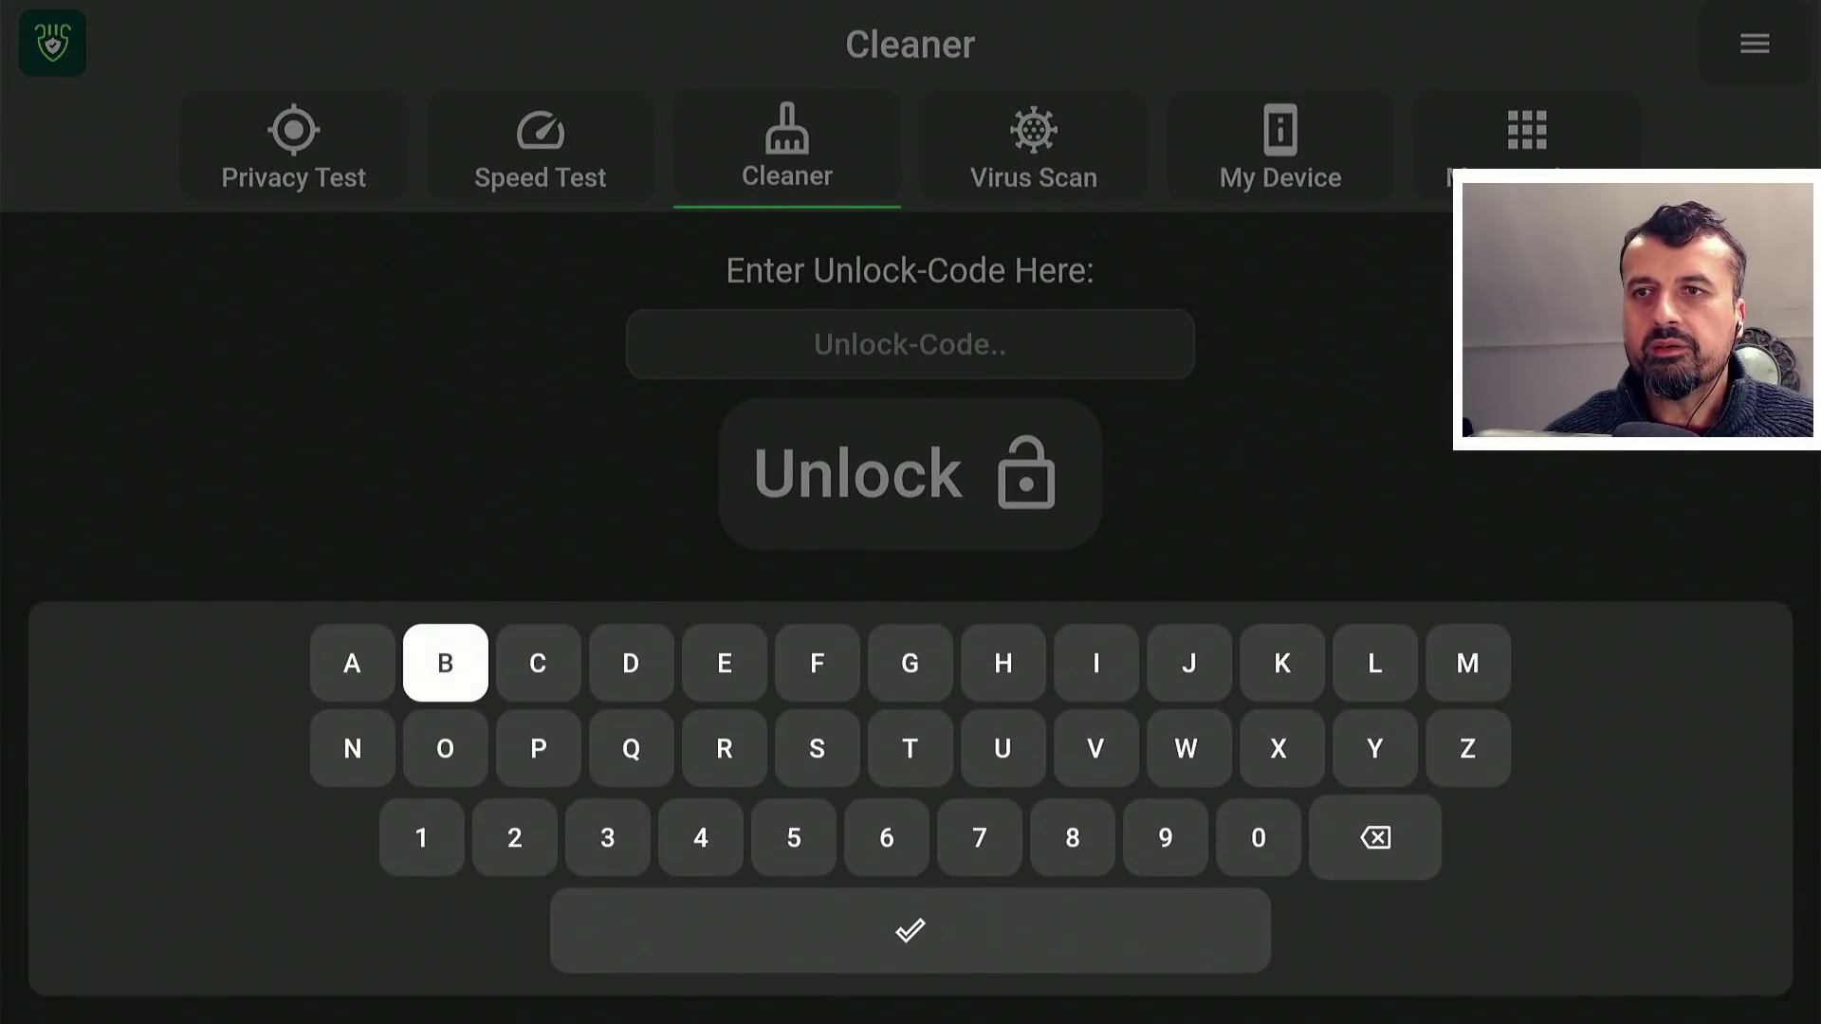
pyautogui.press('Return')
pyautogui.press('Right')
pyautogui.press('Right')
pyautogui.press('Down')
pyautogui.press('Down')
pyautogui.press('Right')
pyautogui.press('Right')
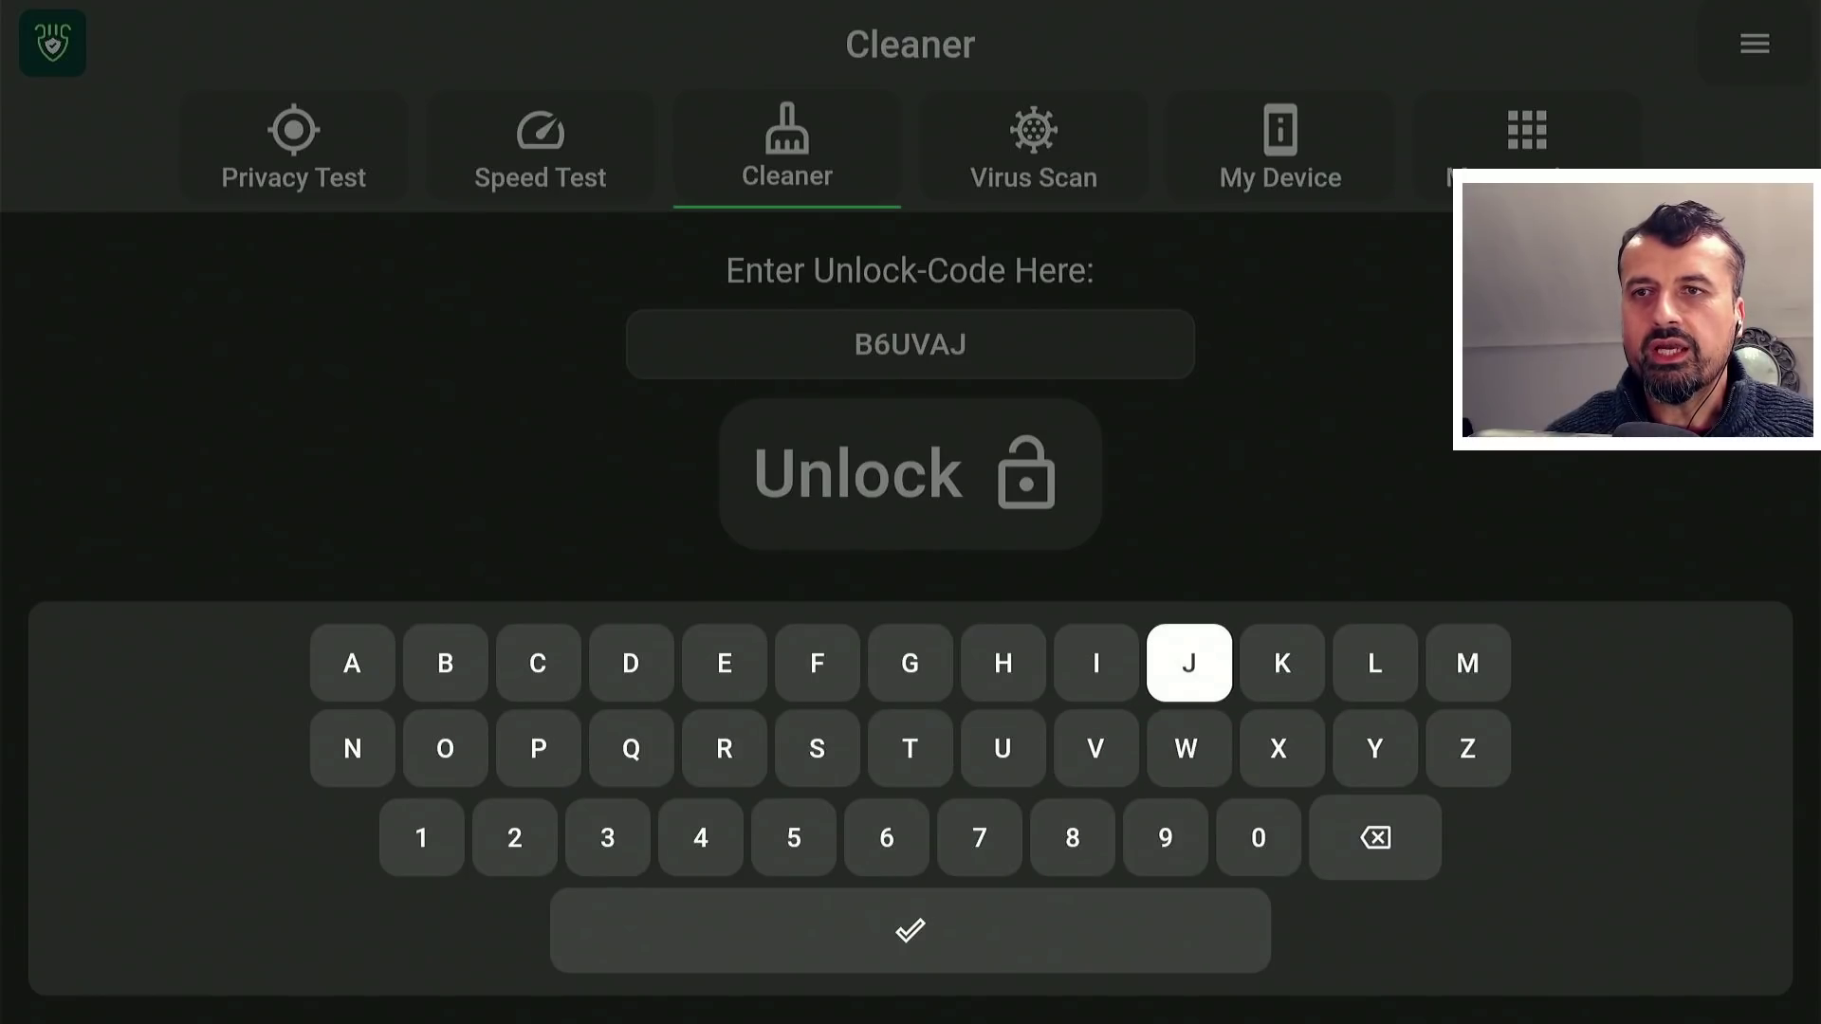
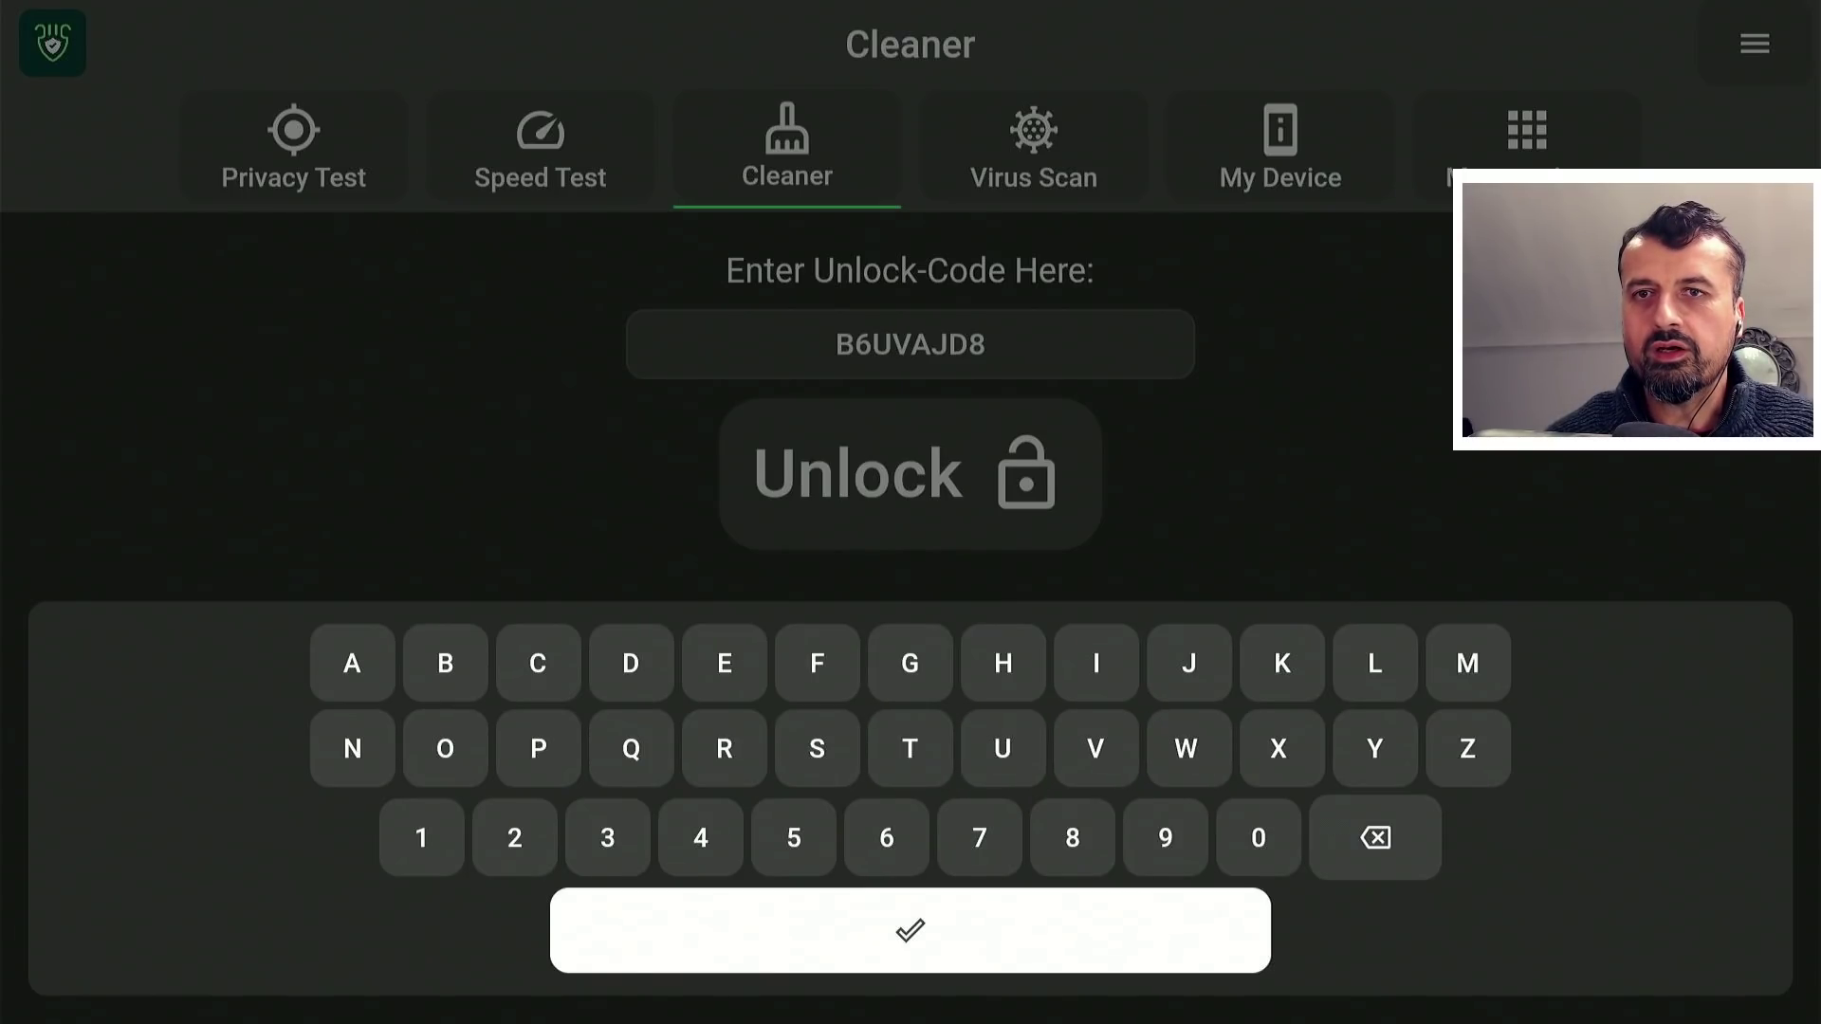
pyautogui.press('Return')
pyautogui.press('Return')
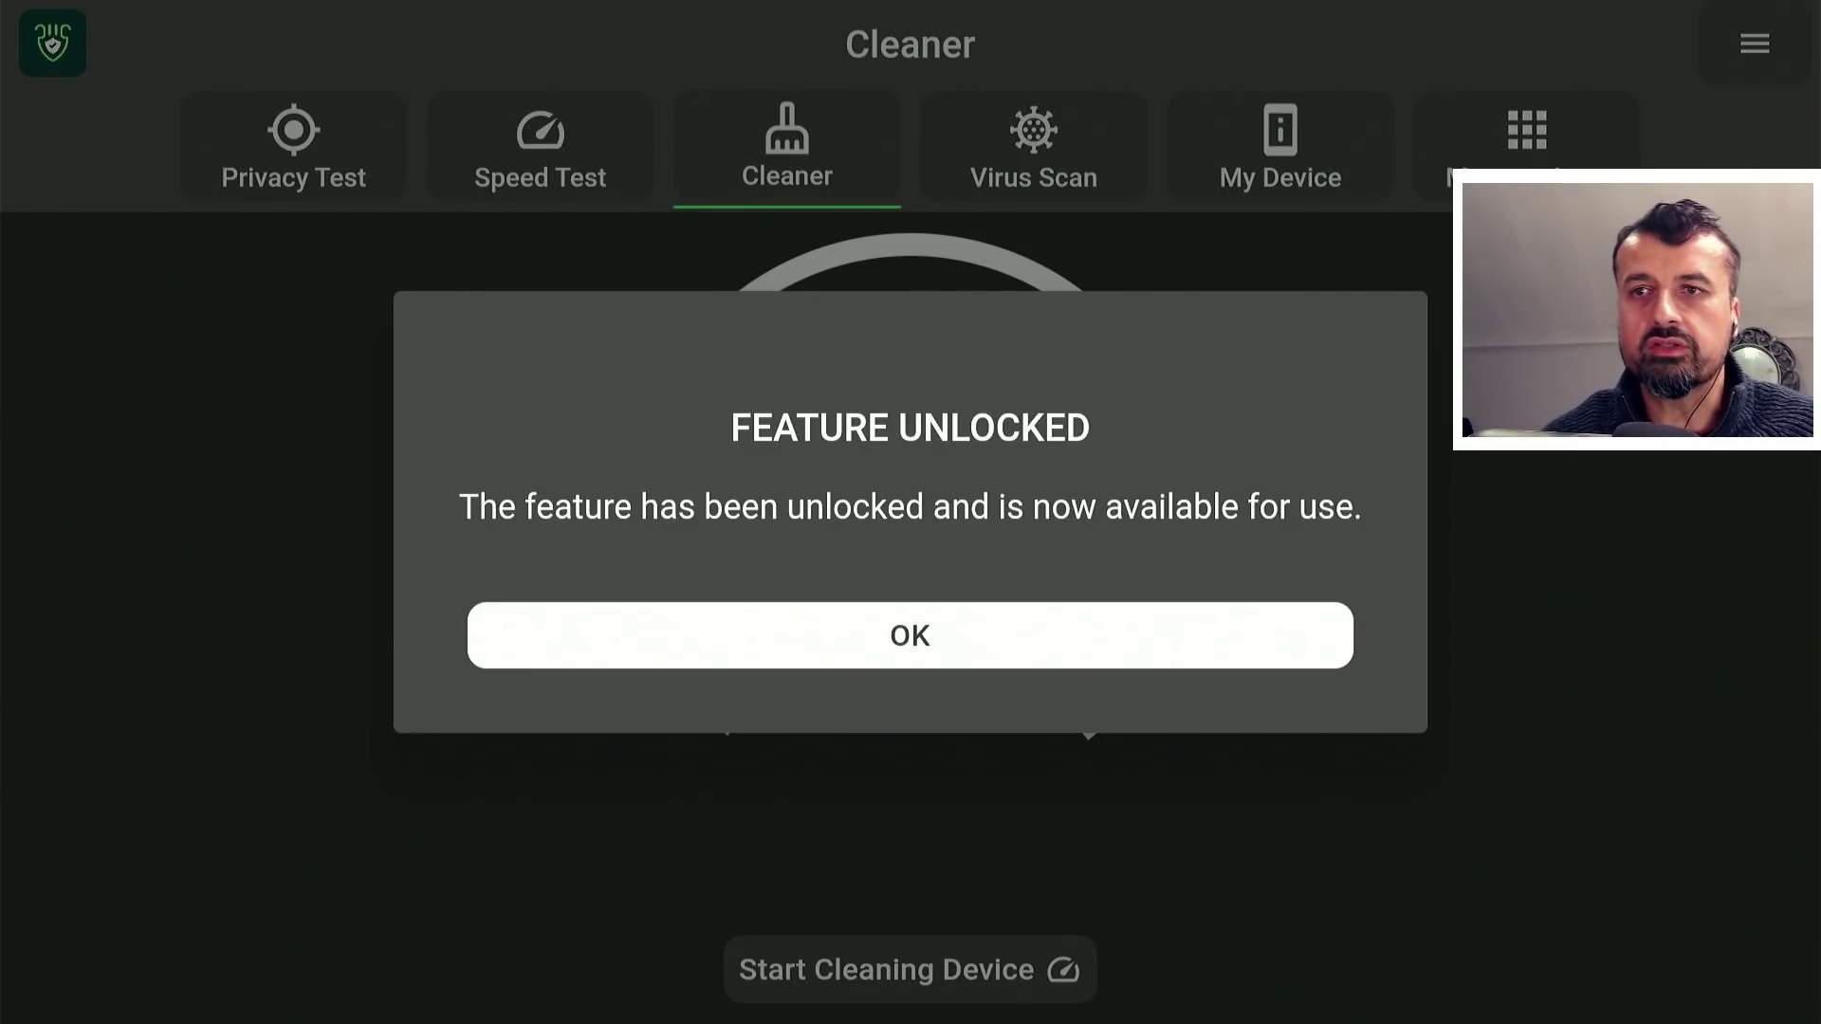
pyautogui.press('Return')
# Move across the DefSquid feature tabs to My Device, then back toward Virus Scan.
pyautogui.press('Left')
pyautogui.press('Left')
pyautogui.press('Left')
pyautogui.press('Left')
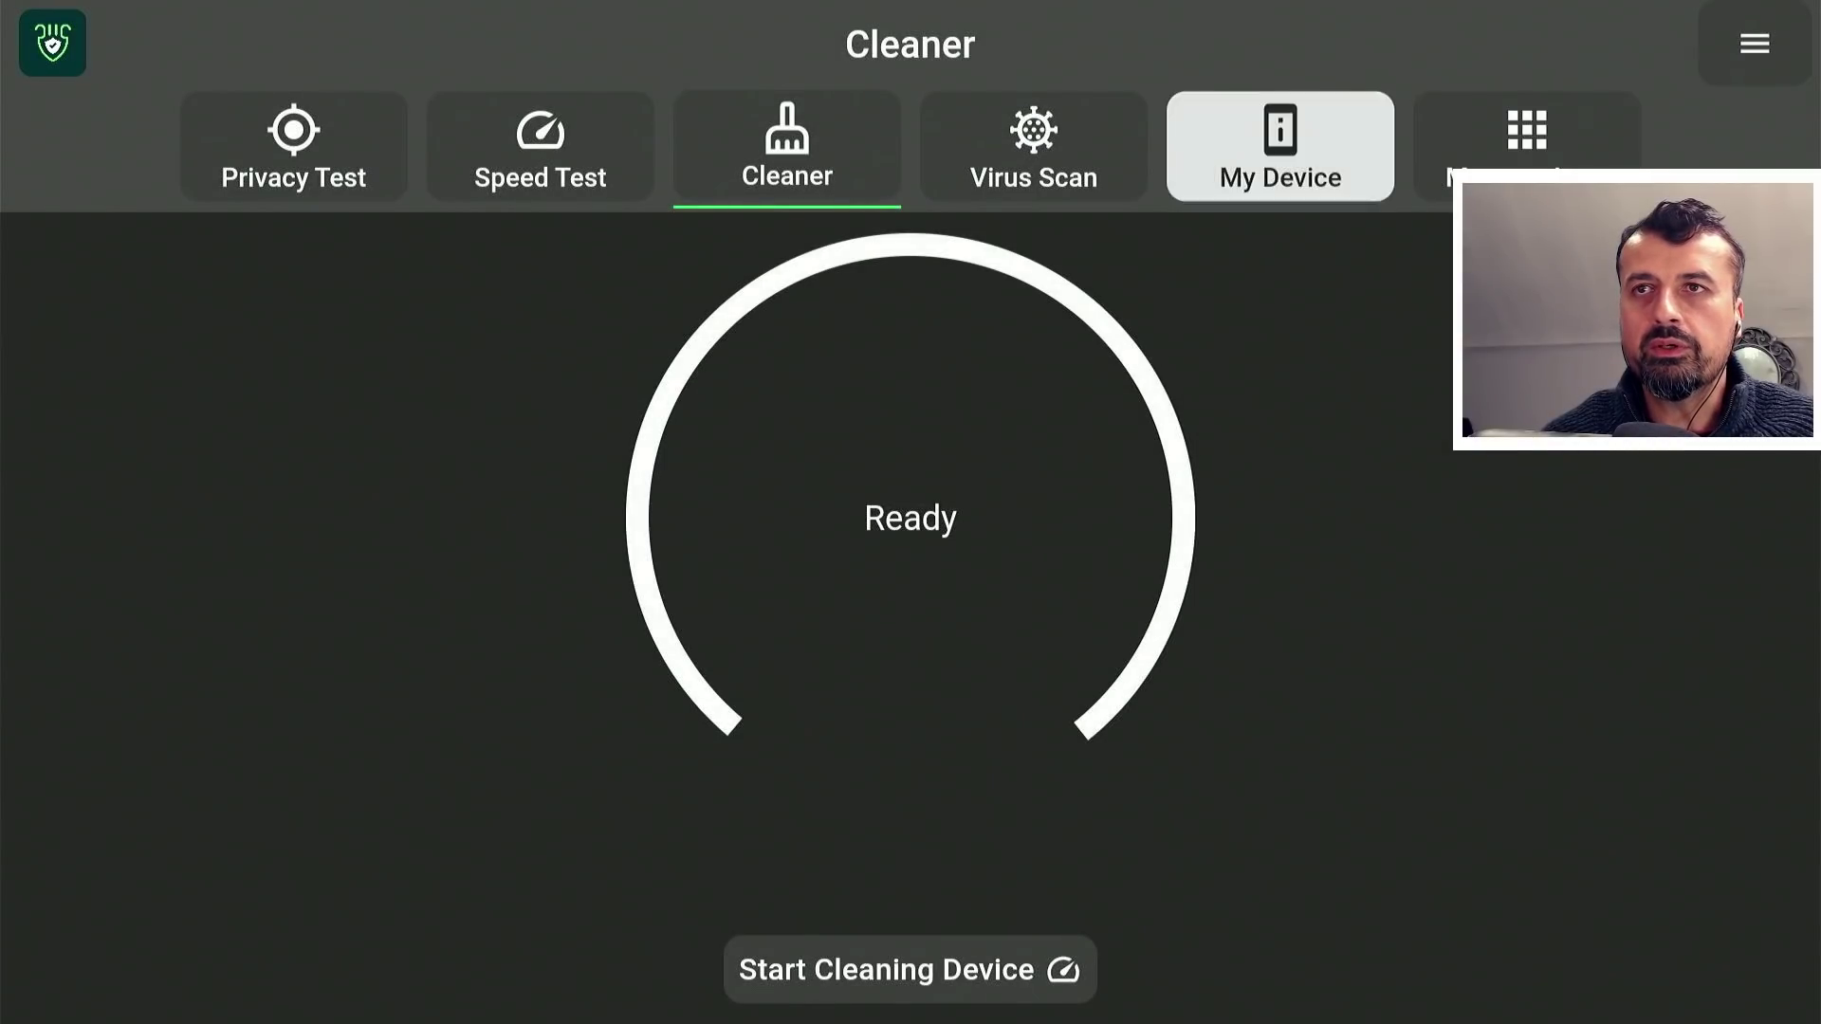
pyautogui.press('Right')
pyautogui.press('Right')
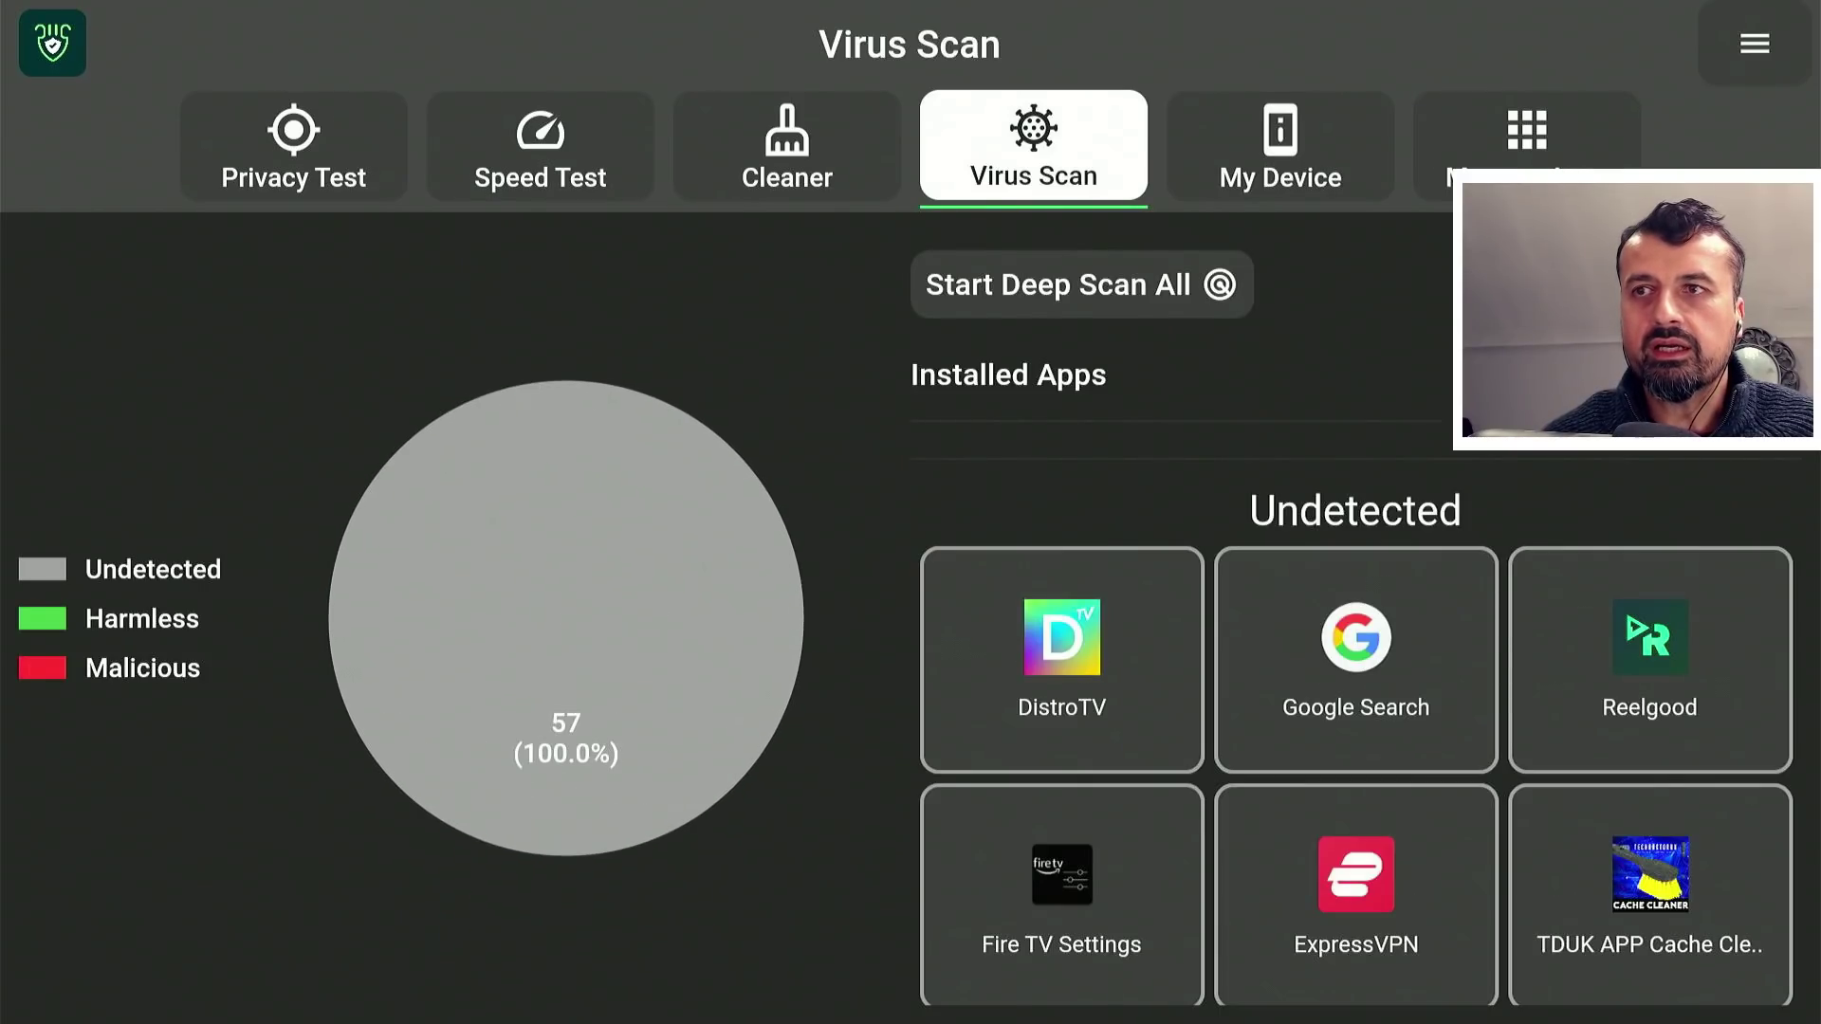
pyautogui.press('Right')
pyautogui.press('Left')
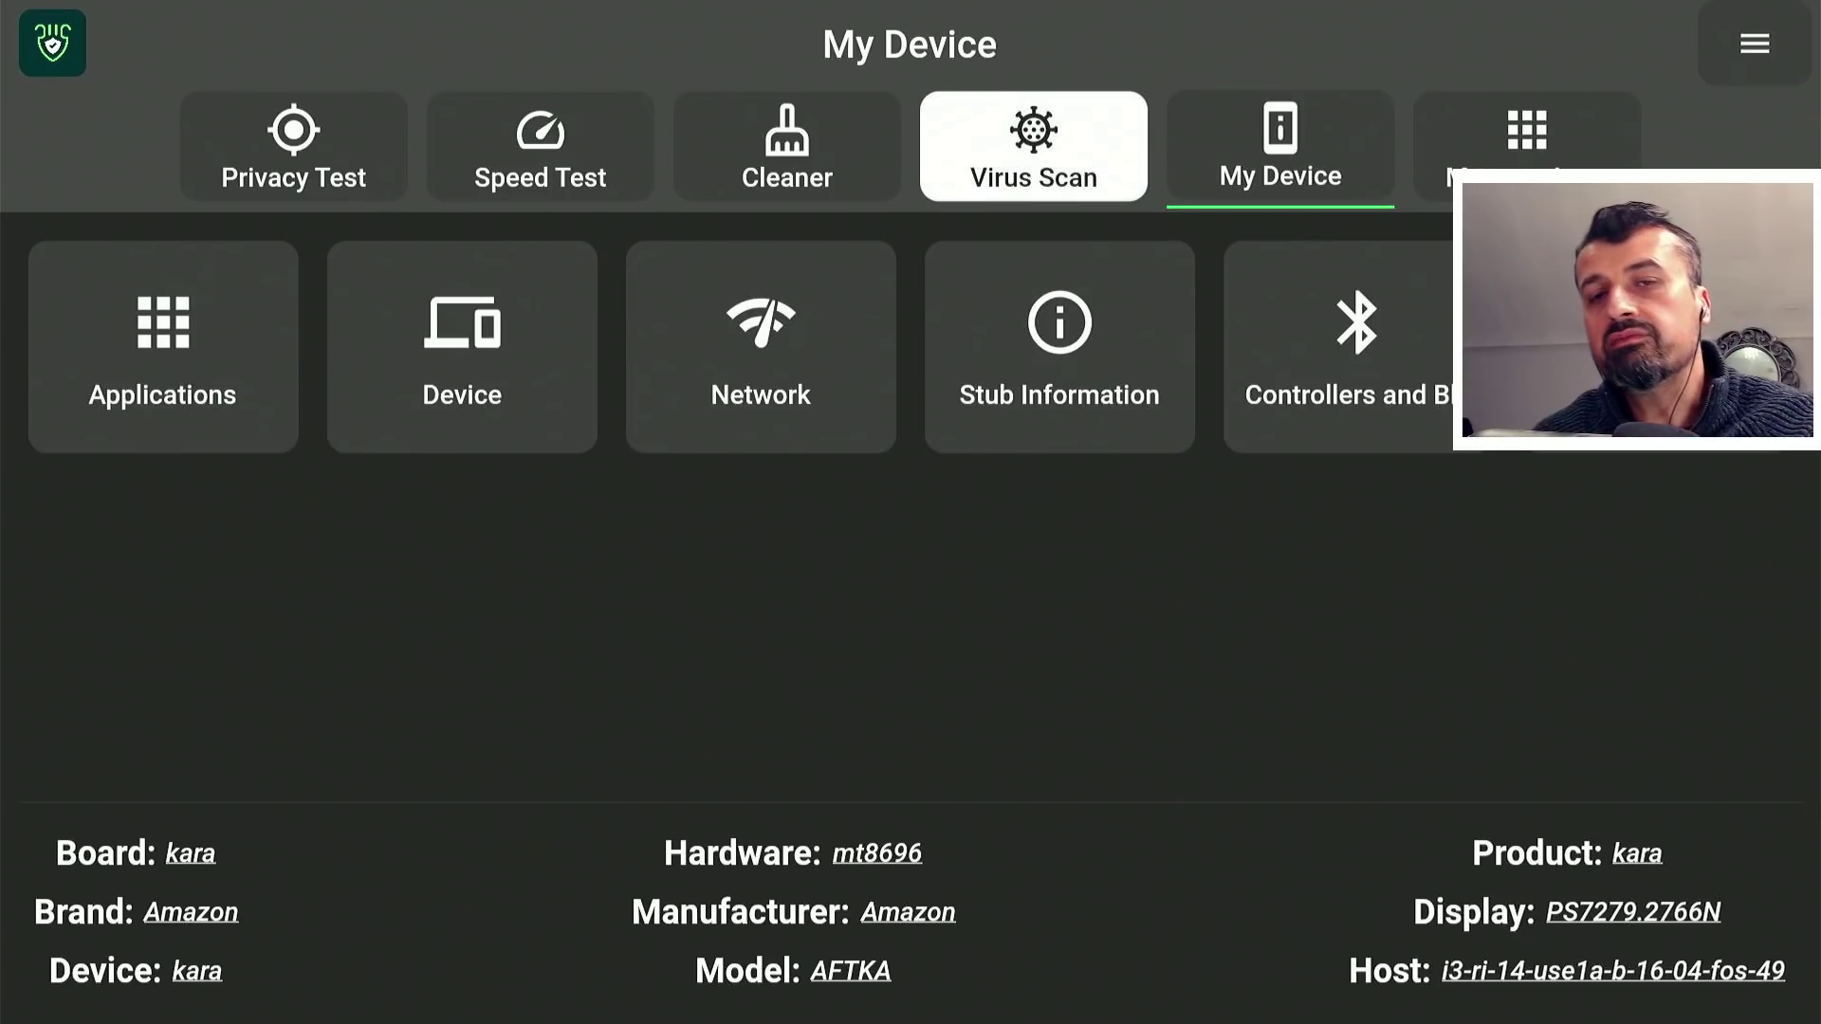